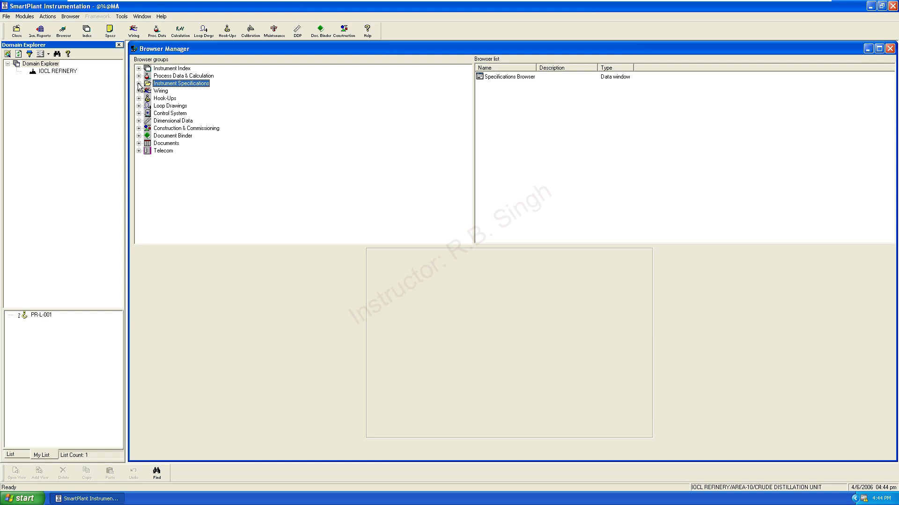
Inspect the tag-number filter of the first view under Specifications Browser and review the view's filtered list.
double_click(167, 84)
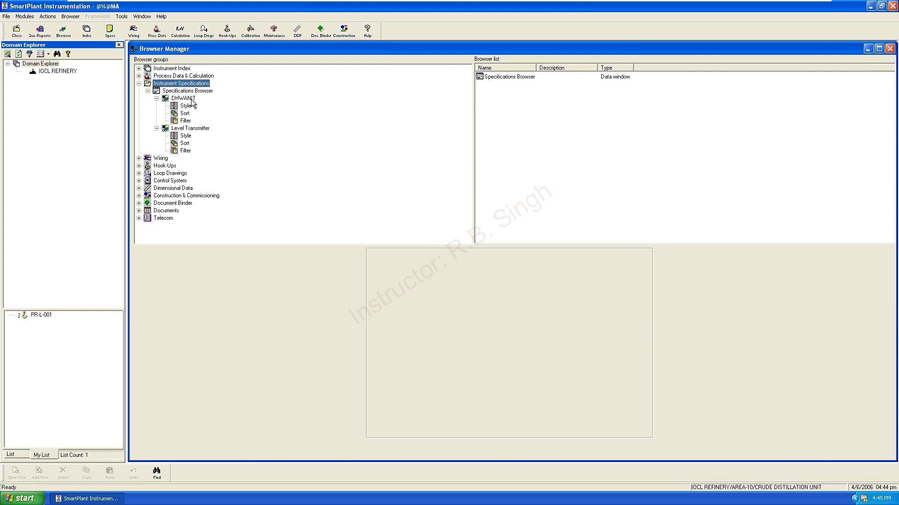
click(188, 99)
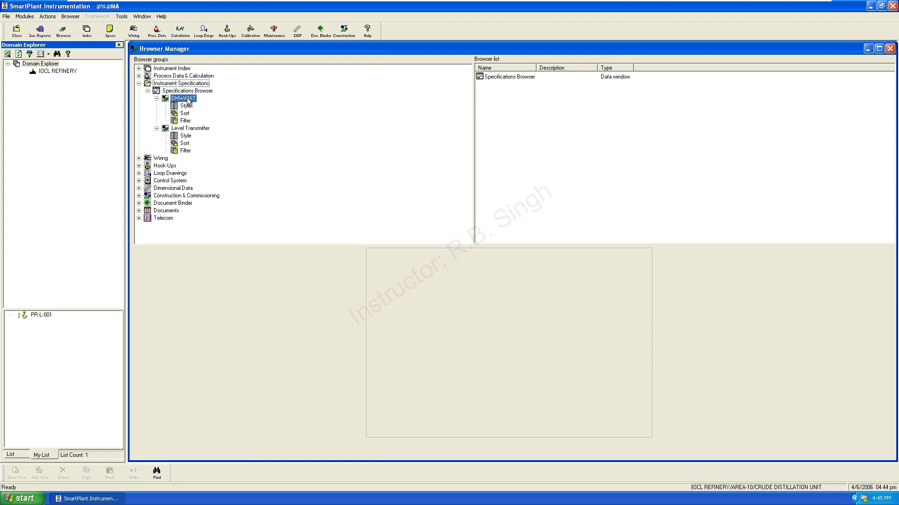
right_click(188, 101)
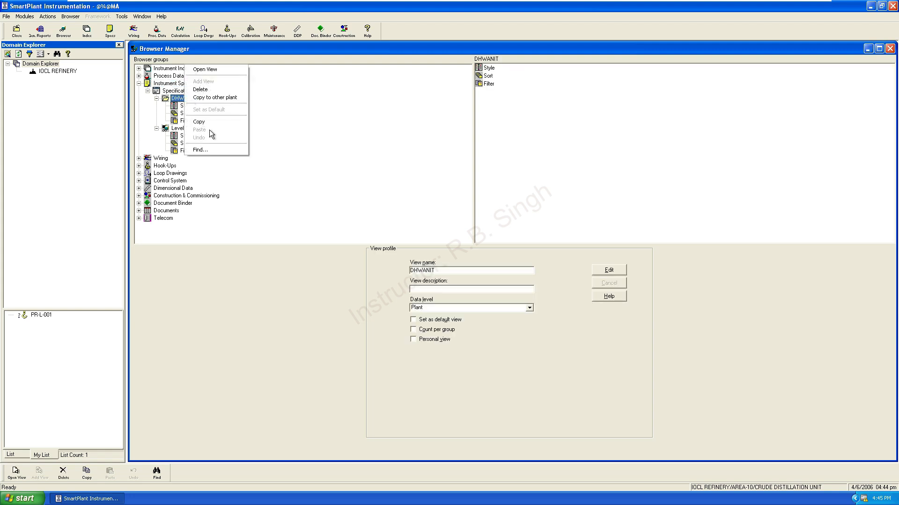
click(277, 165)
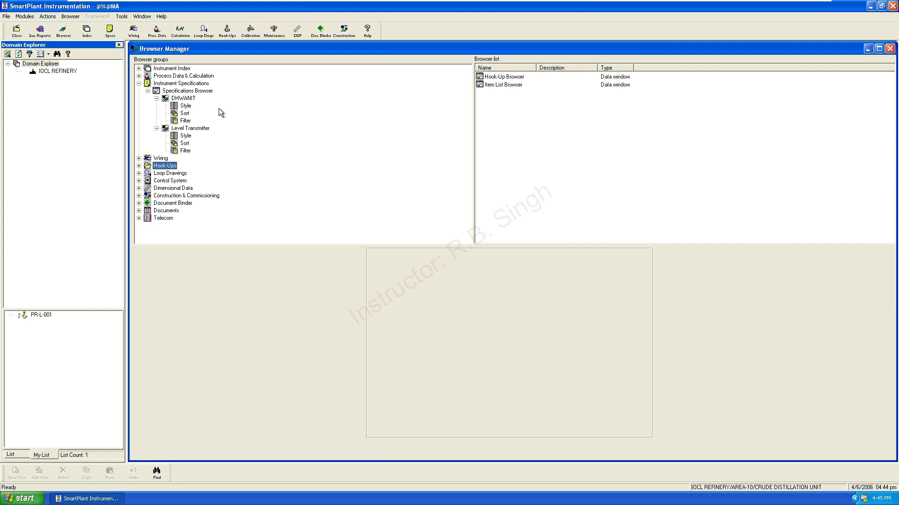
click(186, 121)
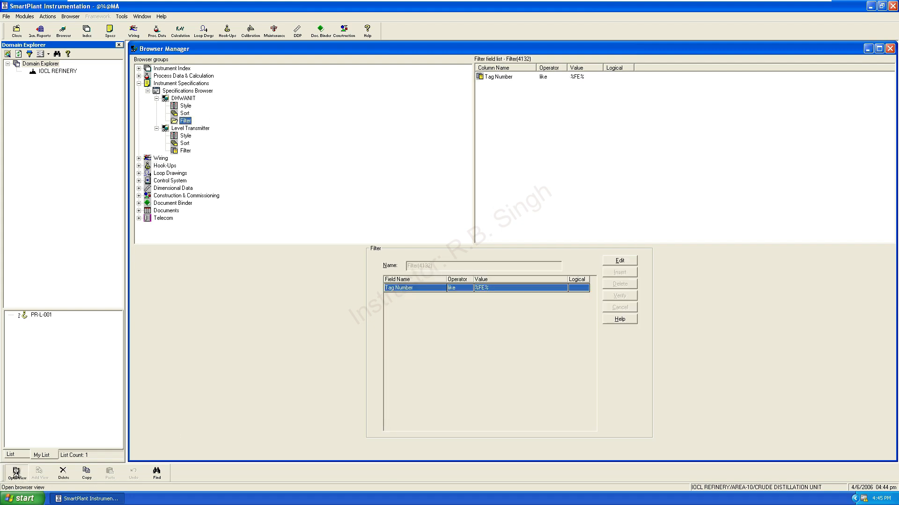
click(16, 473)
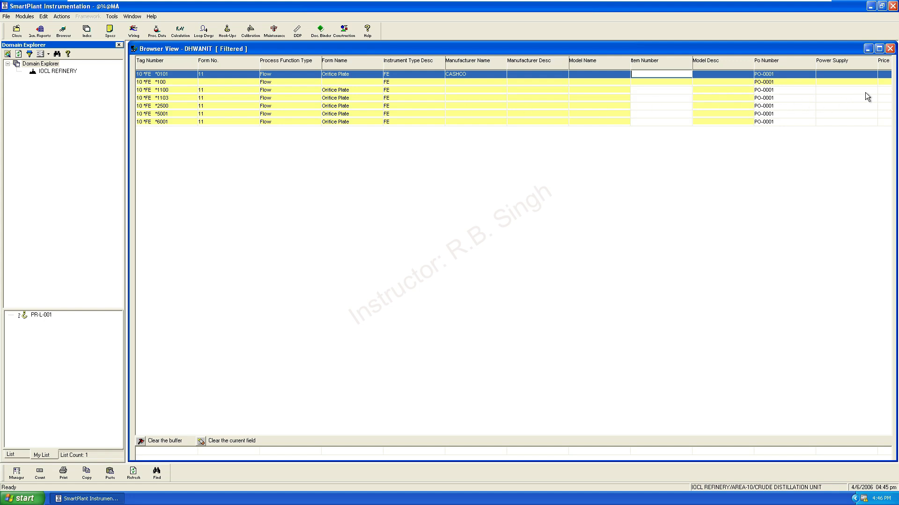
click(803, 91)
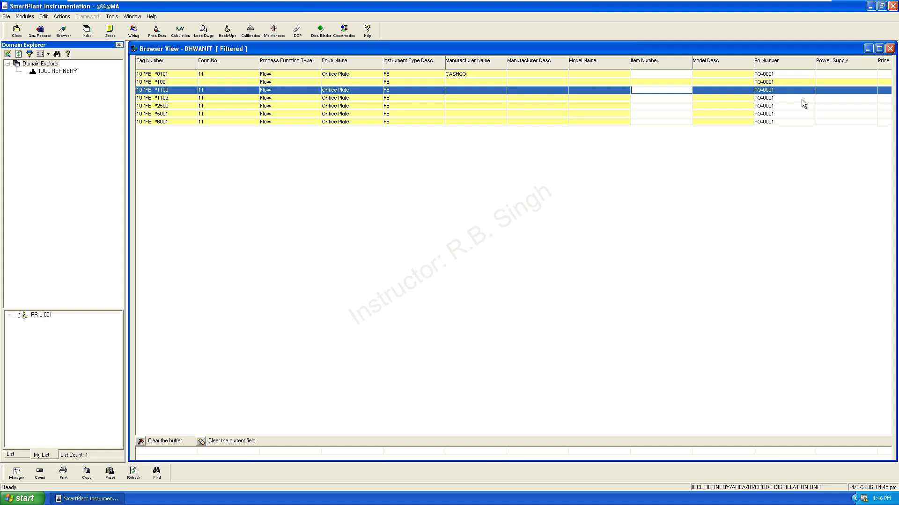
click(16, 473)
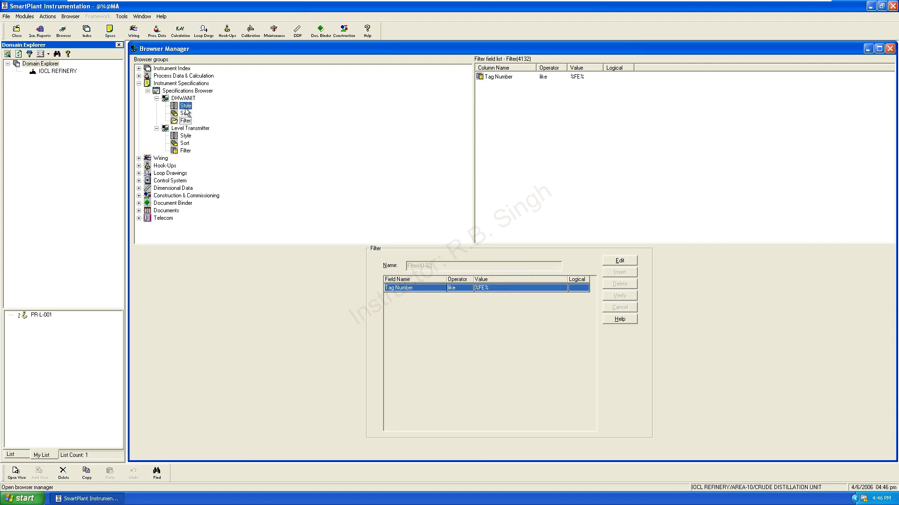
Examine the style fields, view profile and filter of the first view under Specifications Browser.
click(185, 107)
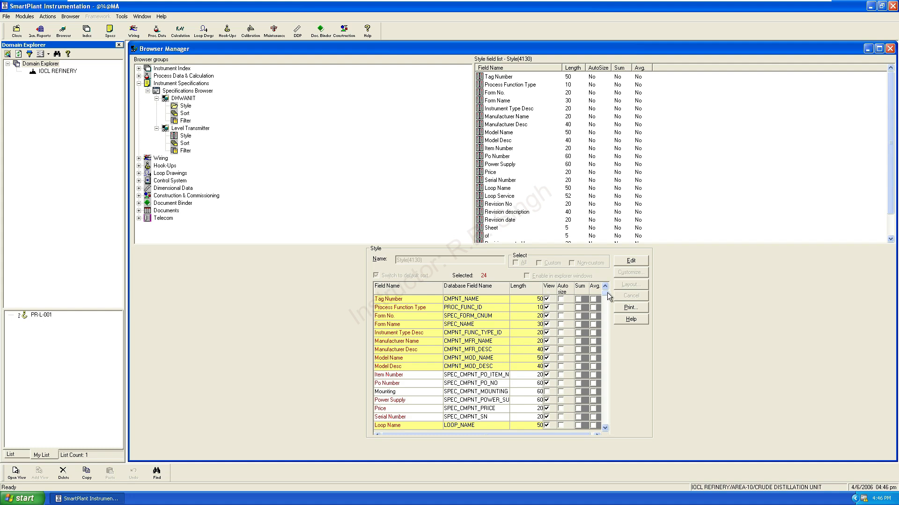
mouse_move(607, 293)
mouse_down()
mouse_move(608, 403)
mouse_move(603, 290)
mouse_up()
click(179, 99)
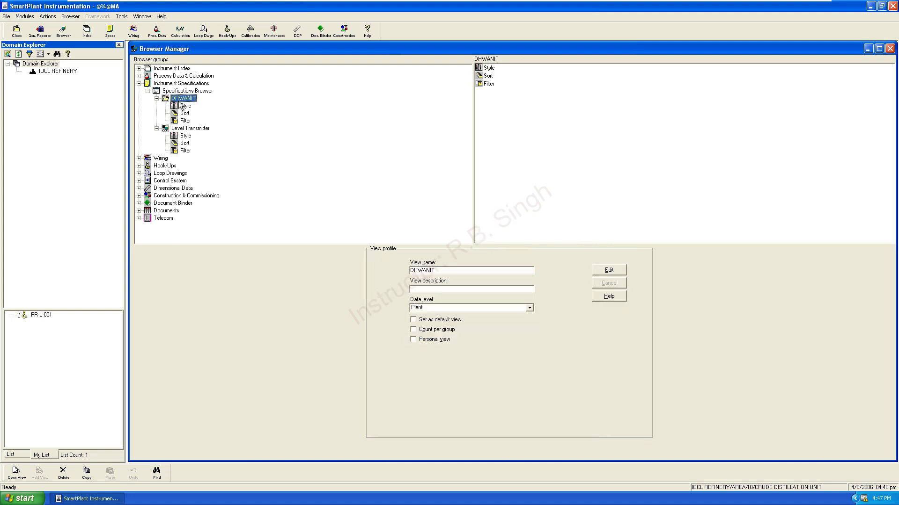
click(185, 121)
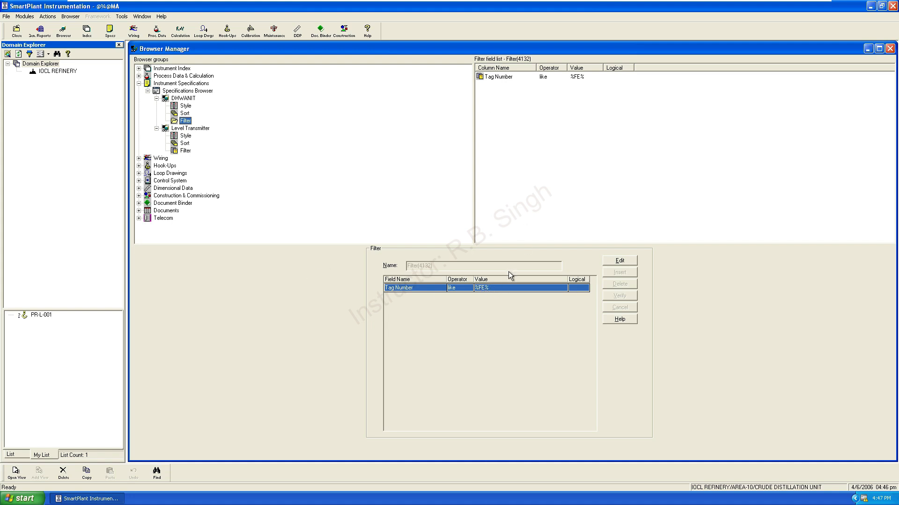
right_click(183, 98)
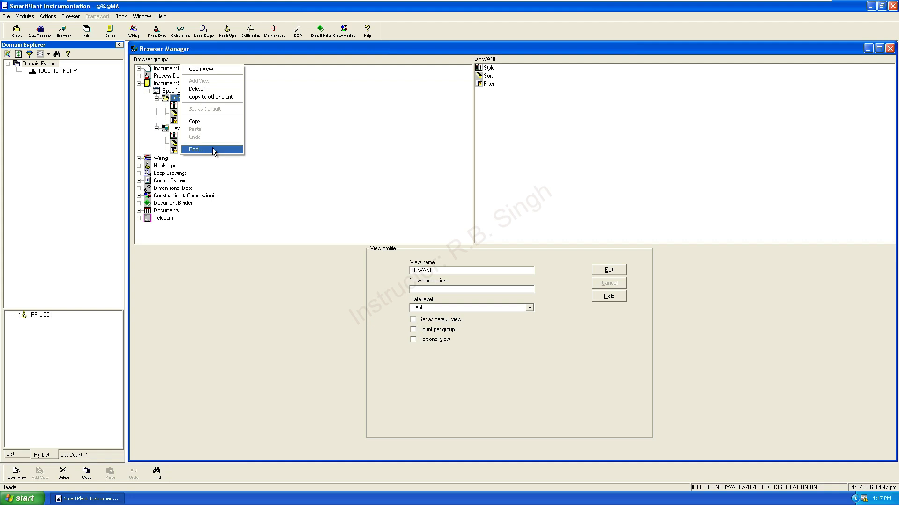
click(255, 292)
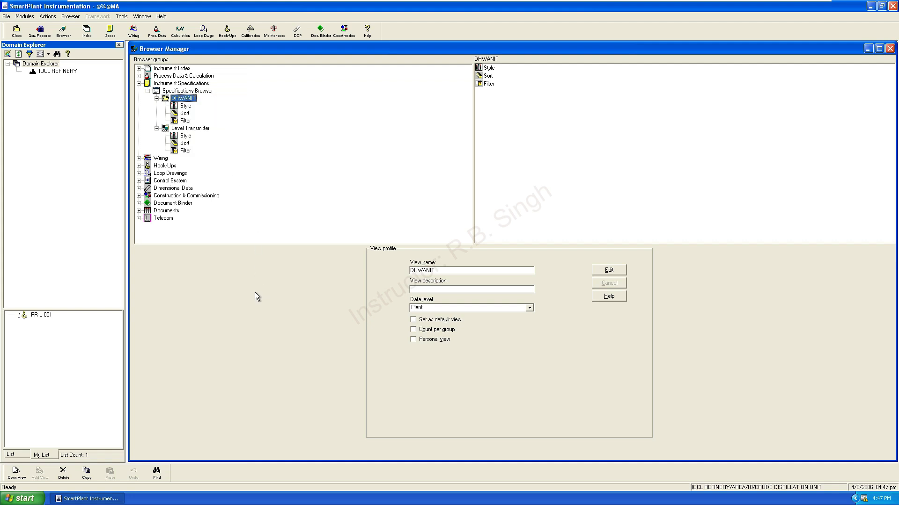
Append FE to the name of the first Specifications Browser view and save its profile.
click(440, 273)
click(608, 270)
click(475, 271)
click(609, 271)
double_click(172, 99)
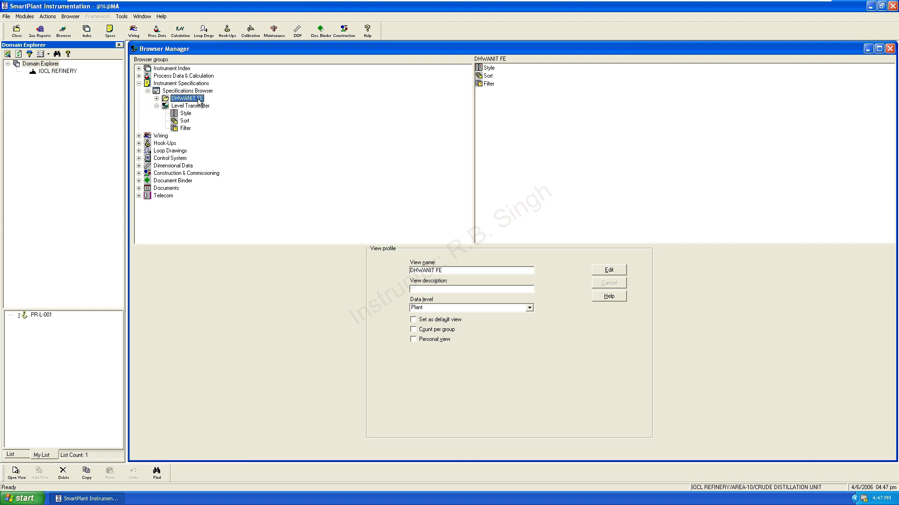
Add a new view named FT to the Specifications Browser with data level Plant and save it.
click(184, 91)
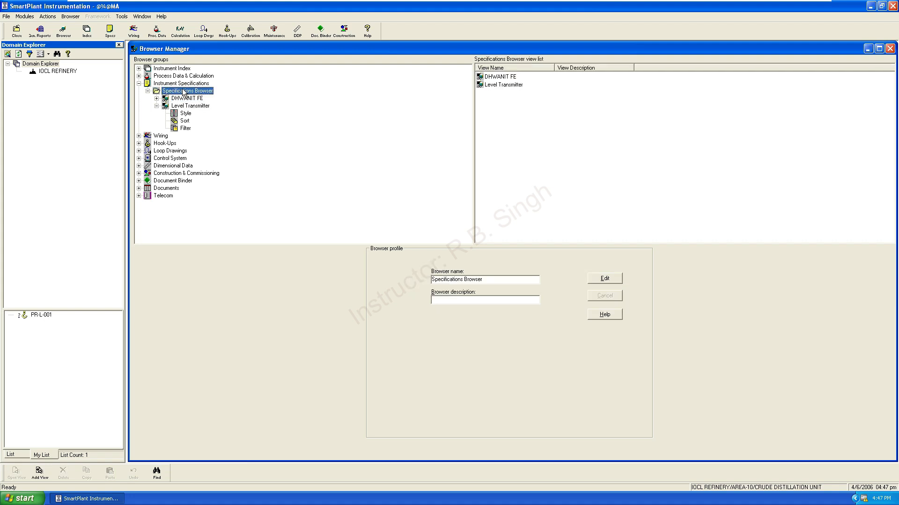
right_click(184, 91)
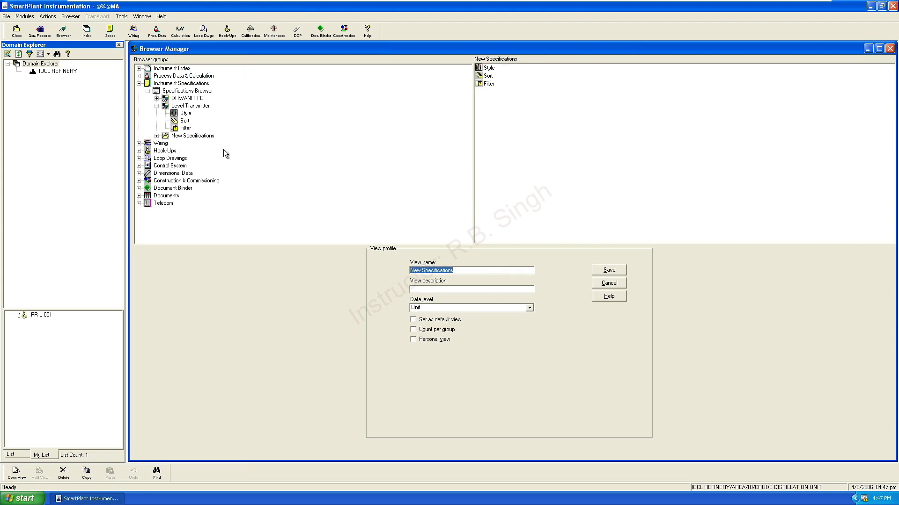
drag(468, 272, 379, 272)
text(FT)
click(454, 307)
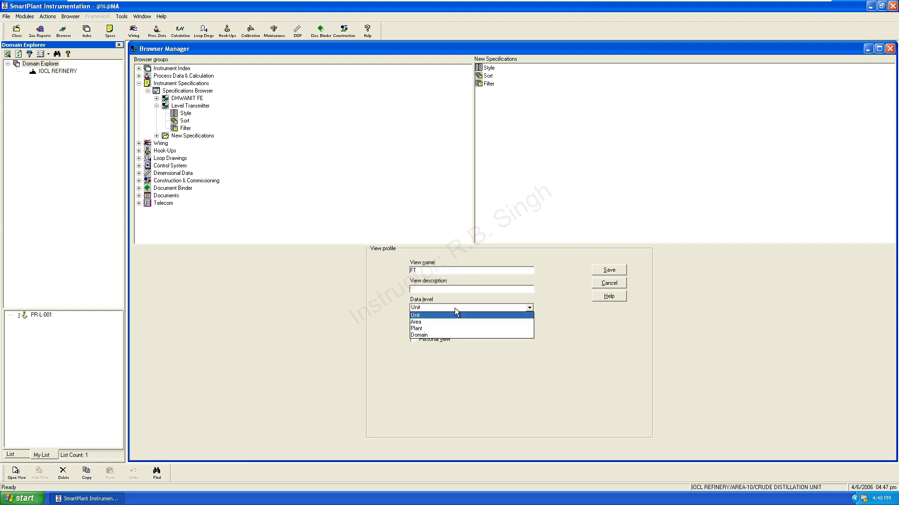
click(429, 332)
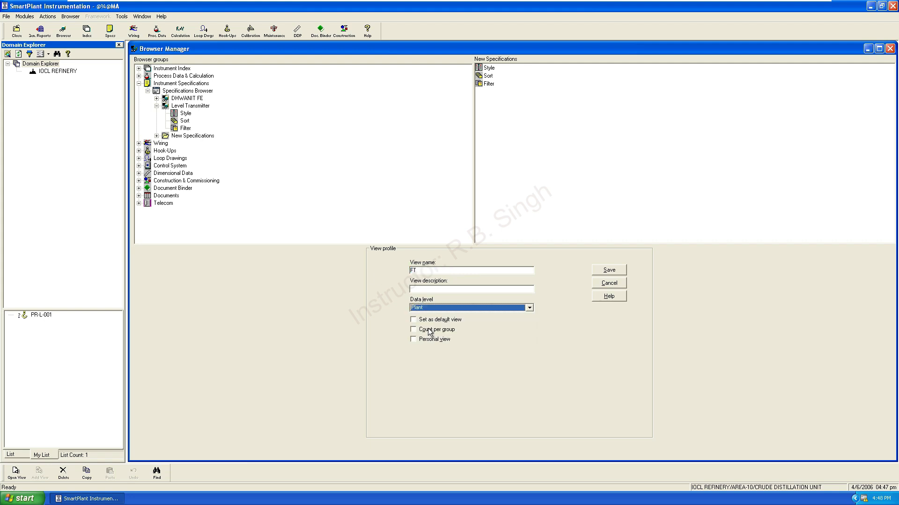
click(618, 270)
Set the Level Transmitter view's Form No. filter value to 58, save it and check the filtered list.
click(185, 128)
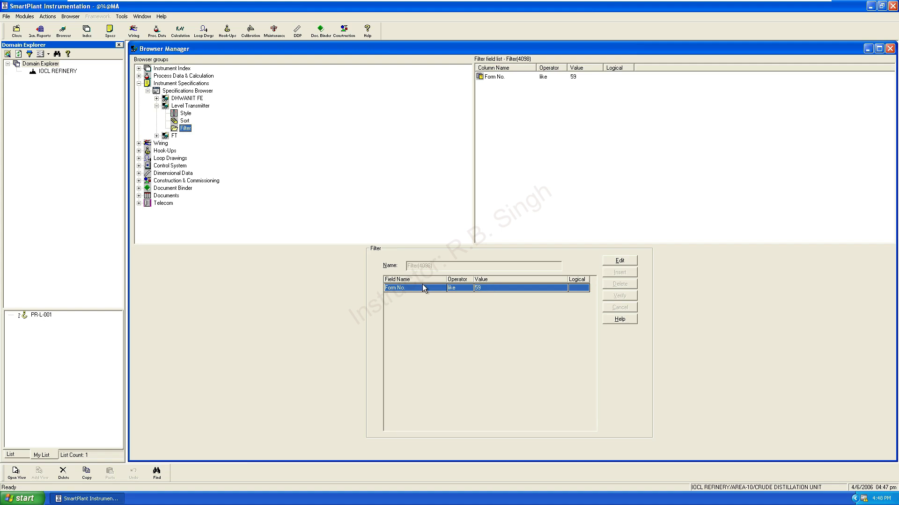
click(495, 291)
click(619, 260)
click(492, 287)
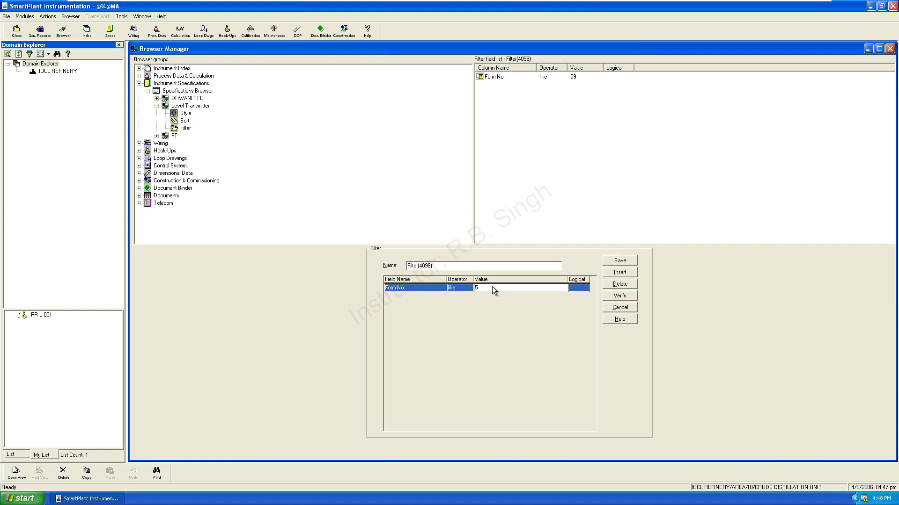
click(612, 261)
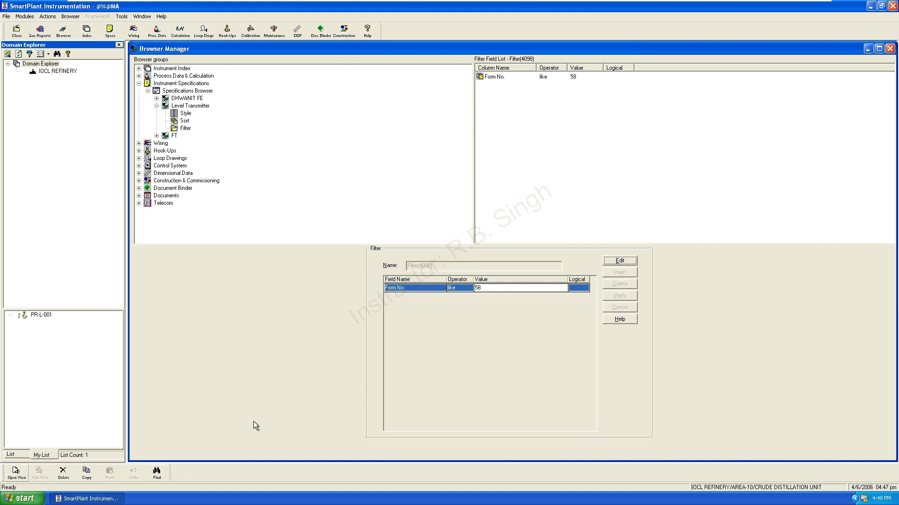
click(16, 473)
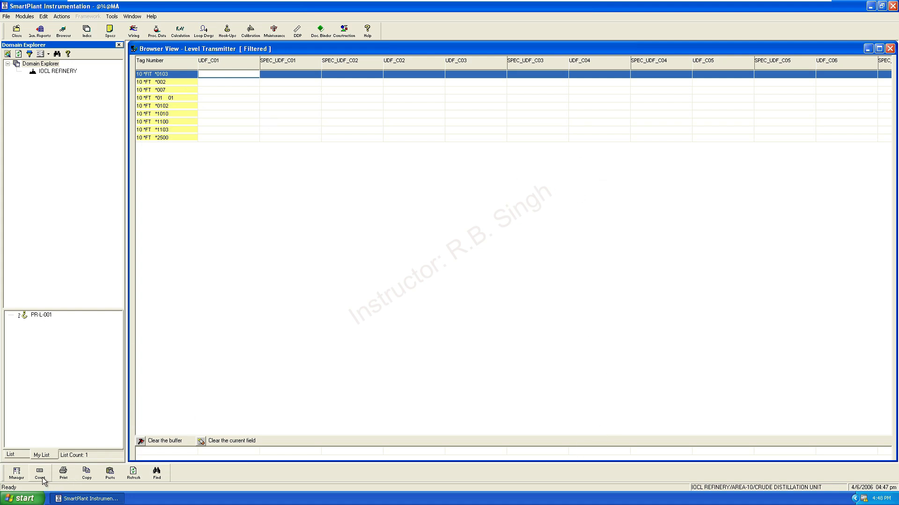
click(16, 472)
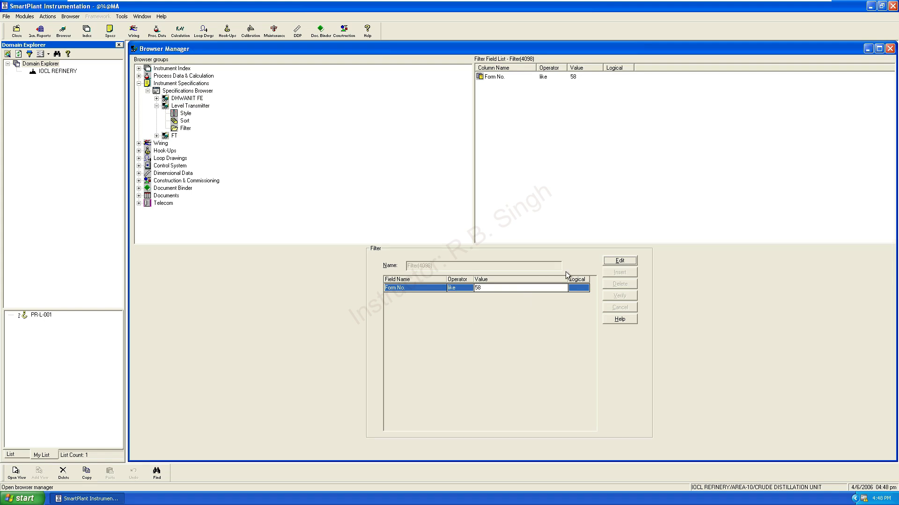
Show the process function, form, instrument type, manufacturer, model, item, PO, power supply and price fields in the Level Transmitter style and save it.
click(185, 113)
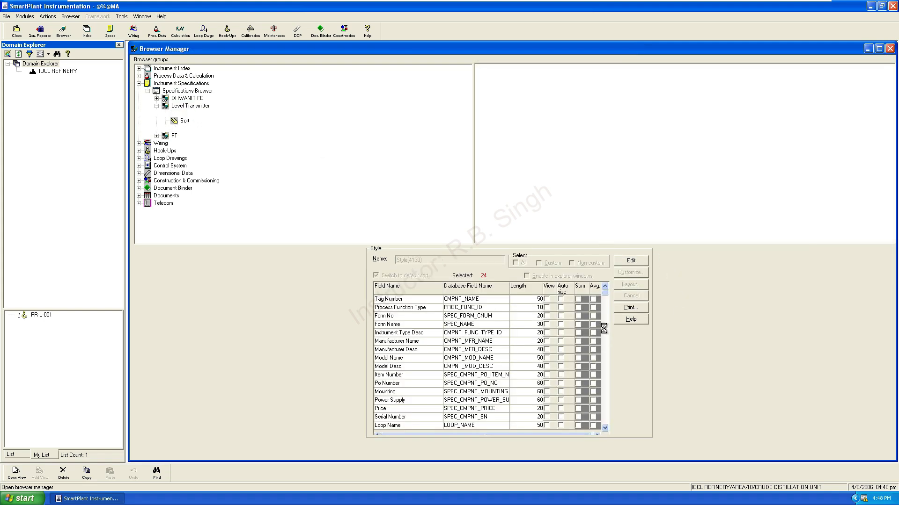
click(636, 264)
click(546, 307)
click(546, 316)
click(546, 342)
click(546, 350)
click(547, 358)
click(546, 367)
click(546, 375)
click(546, 384)
click(546, 401)
click(546, 409)
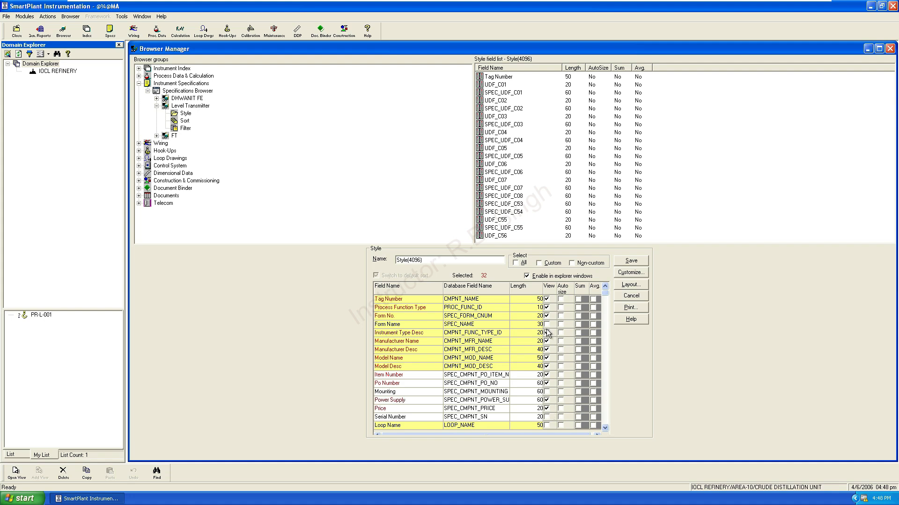
scroll(477, 383, down, 10)
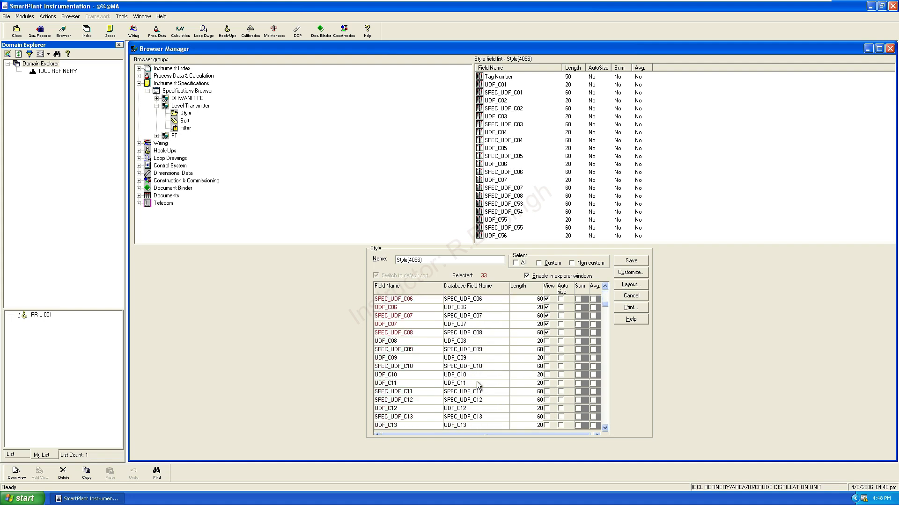
scroll(477, 385, down, 11)
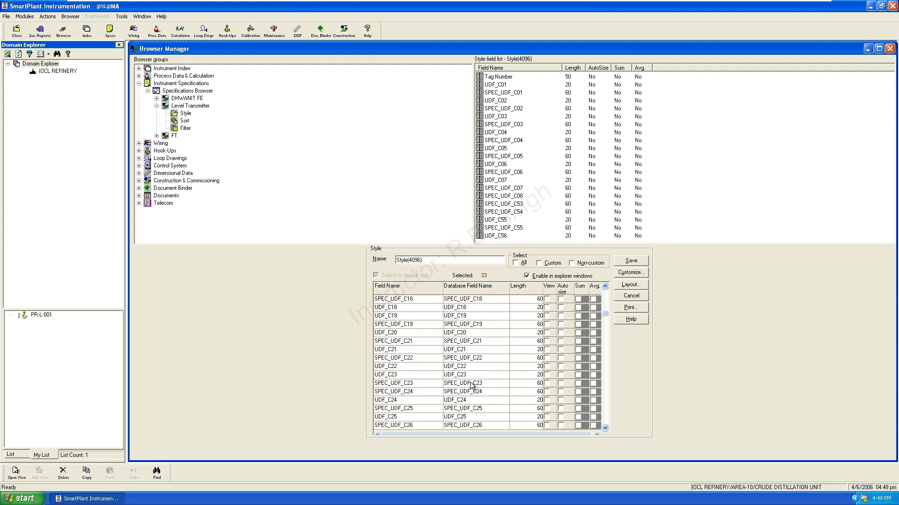
scroll(473, 392, up, 18)
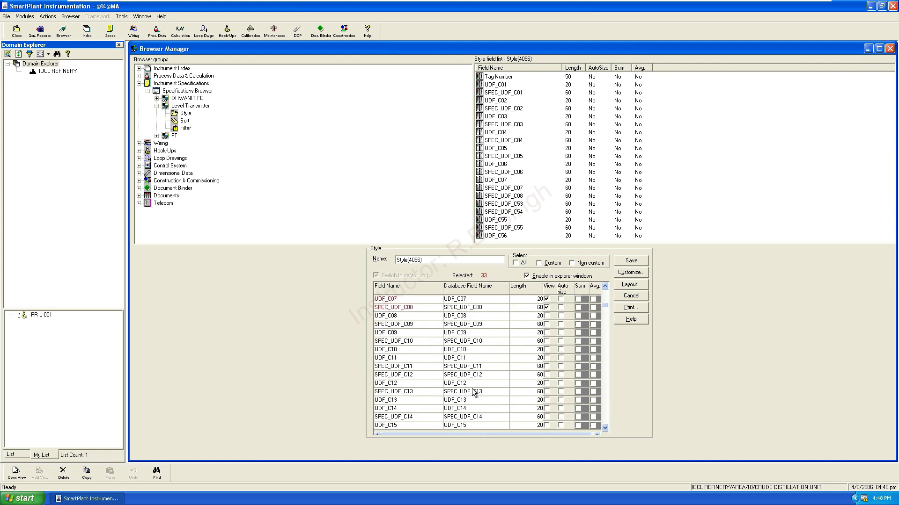
scroll(474, 392, up, 6)
click(631, 261)
Open the Level Transmitter browser view, review its tag list and columns, and return to the Browser Manager.
click(15, 473)
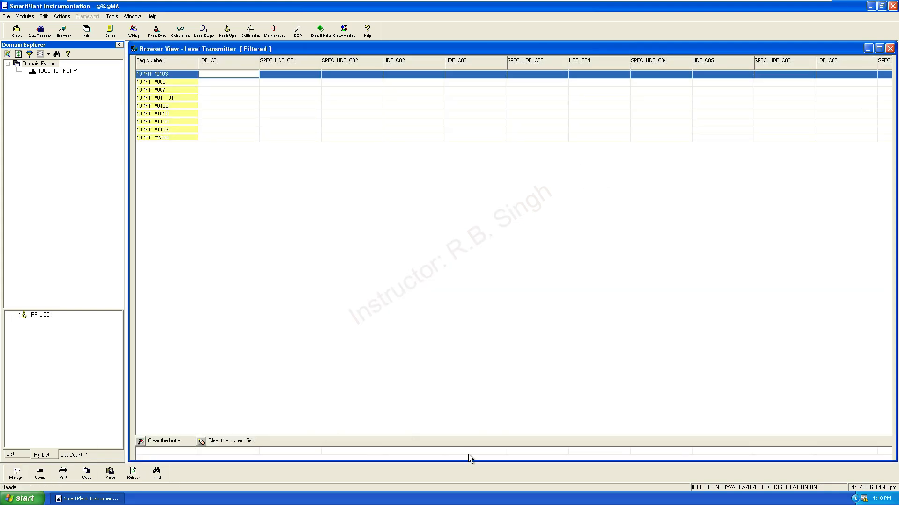
click(251, 97)
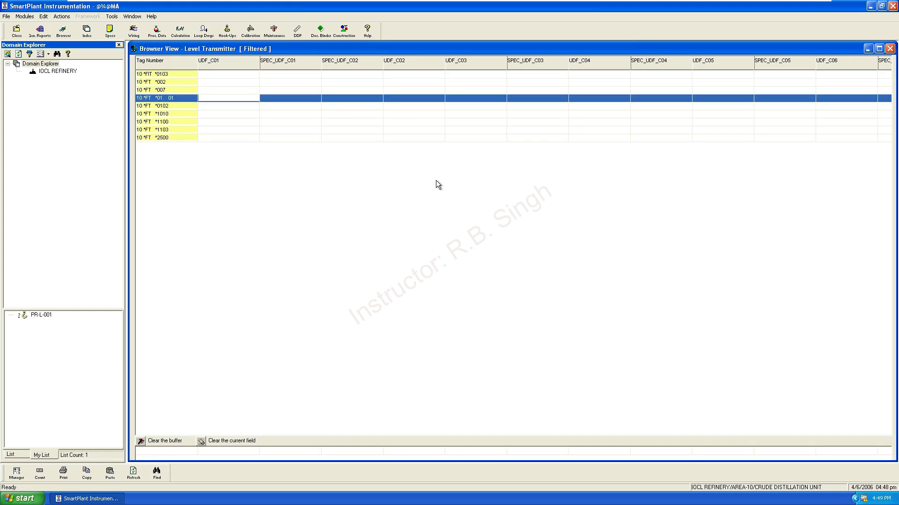
click(873, 452)
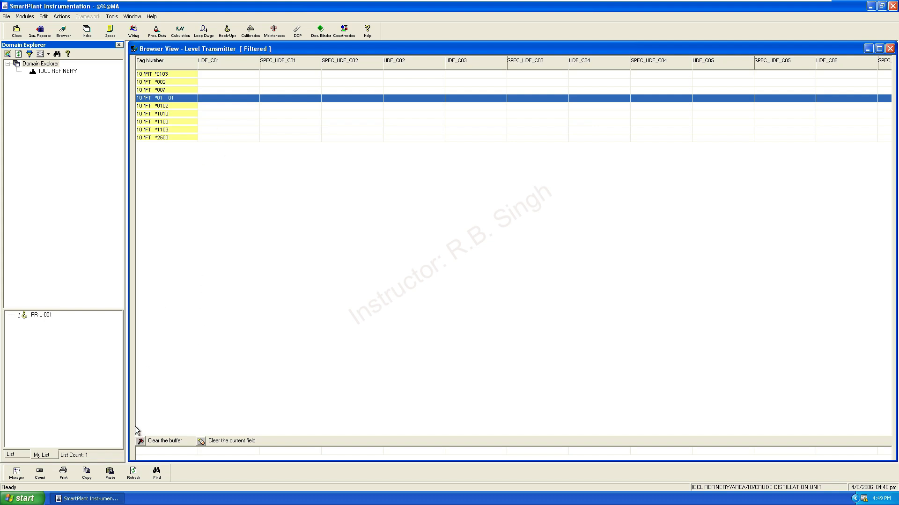
click(16, 472)
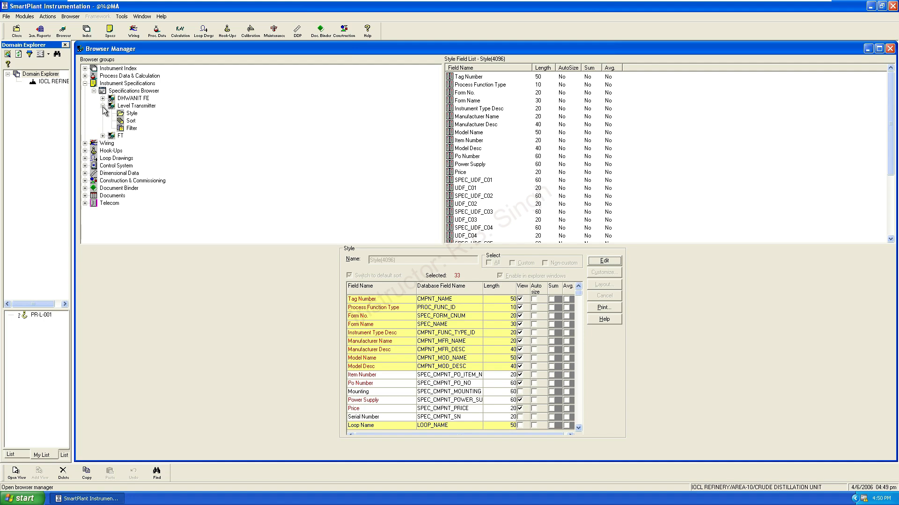
Check the FT view's profile and filter, and expand the first Specifications Browser view for comparison.
click(112, 138)
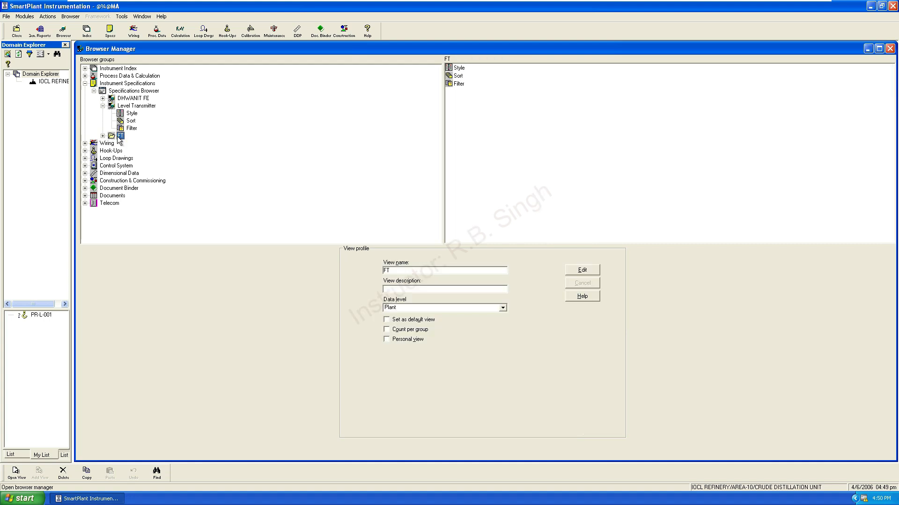
click(103, 136)
click(136, 158)
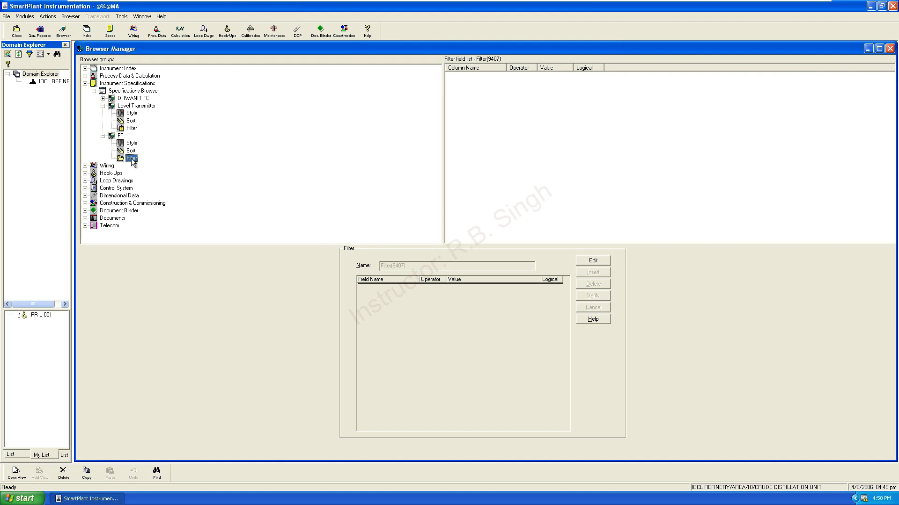
click(103, 136)
click(103, 106)
click(103, 98)
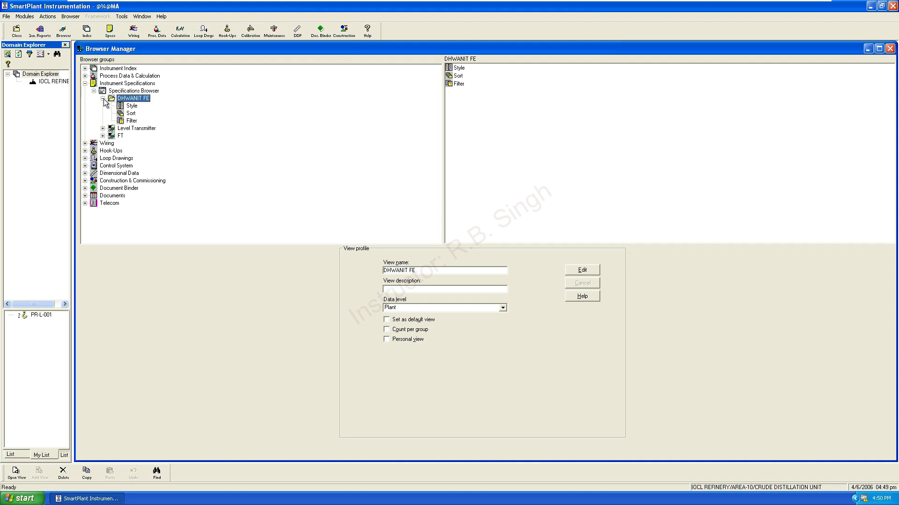
Review the views in the Specifications Browser and try to open the FT view.
click(103, 98)
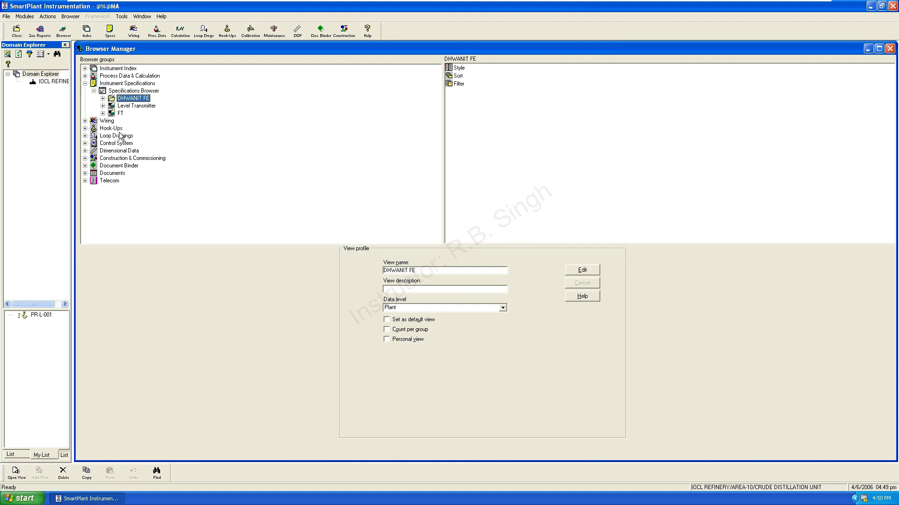
click(93, 91)
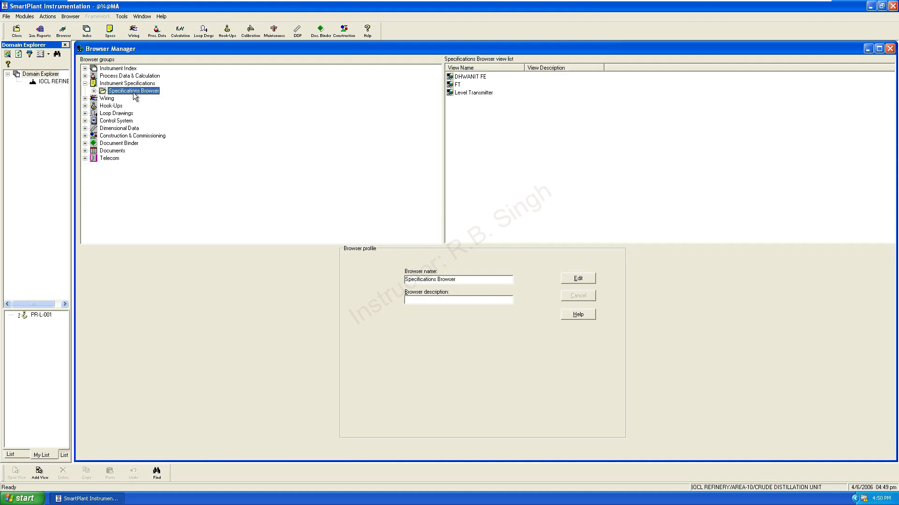
click(94, 91)
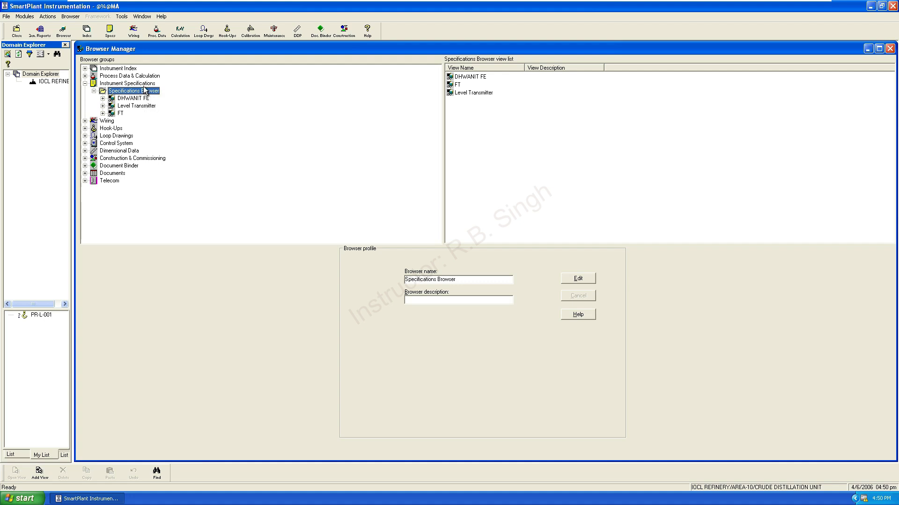
click(120, 114)
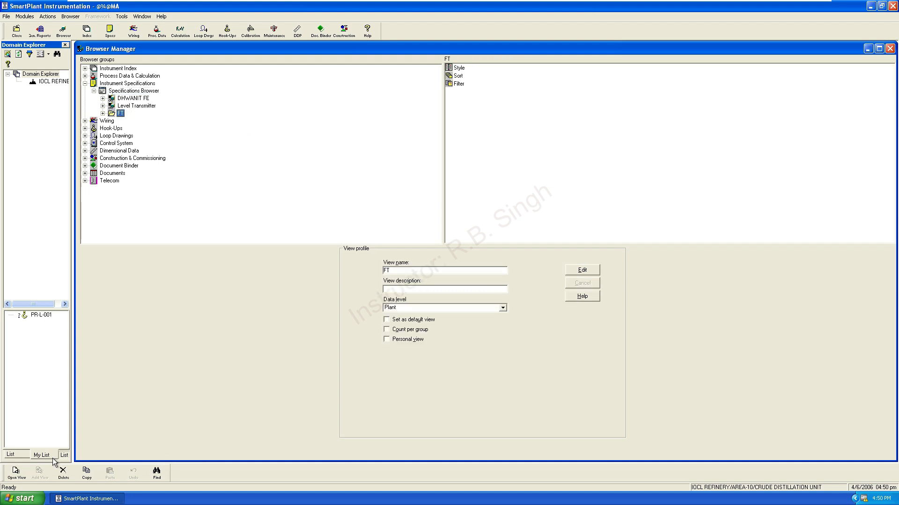
click(16, 473)
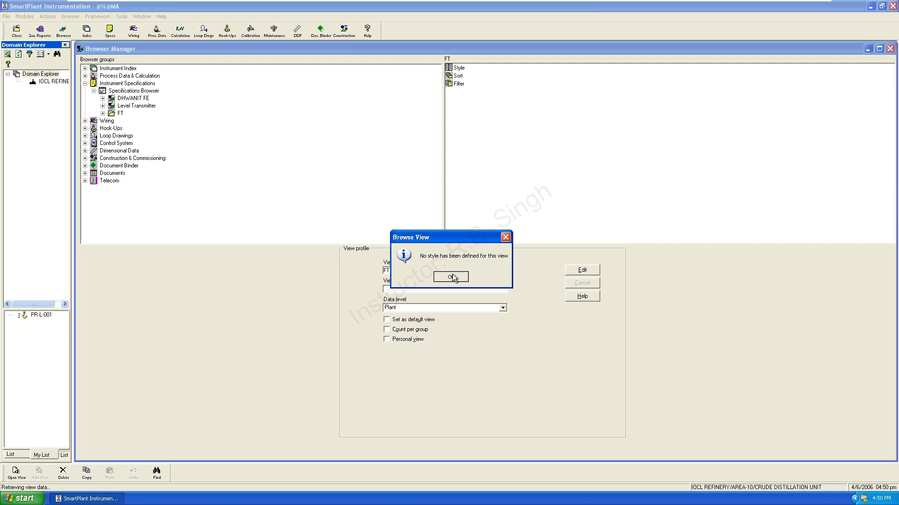
click(449, 277)
Check the filter of the first Specifications Browser view, the FE one, and open that view's tag list.
click(135, 106)
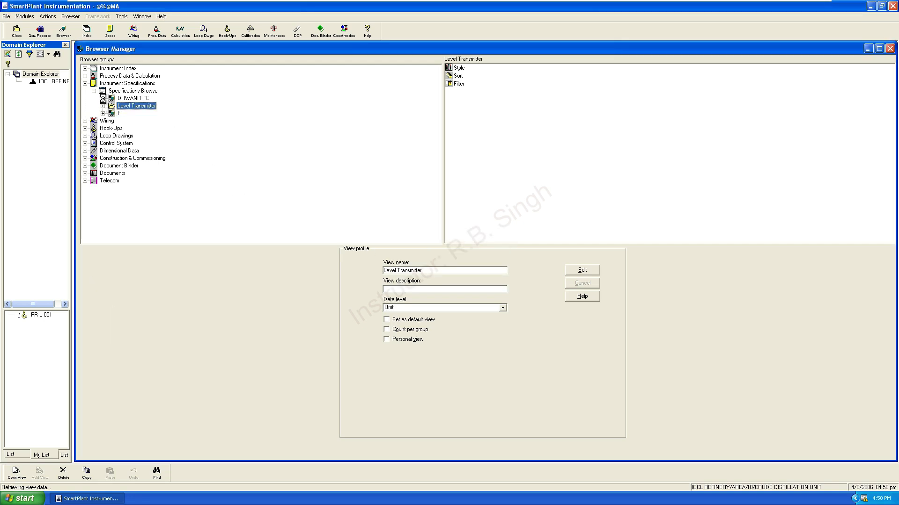
click(103, 99)
click(131, 121)
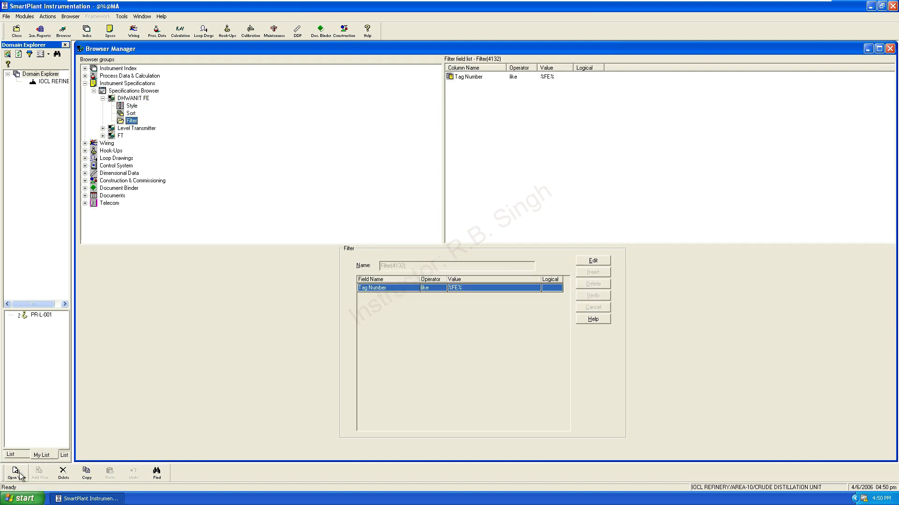
click(16, 473)
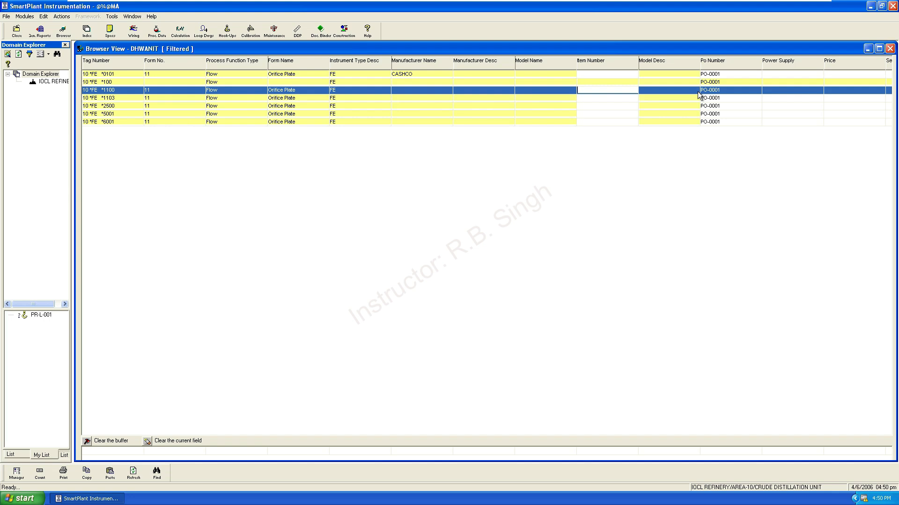
View the specification sheet of tag 10 *FE *1100, close it and return to the filtered tag list.
right_click(105, 101)
mouse_move(125, 86)
click(206, 87)
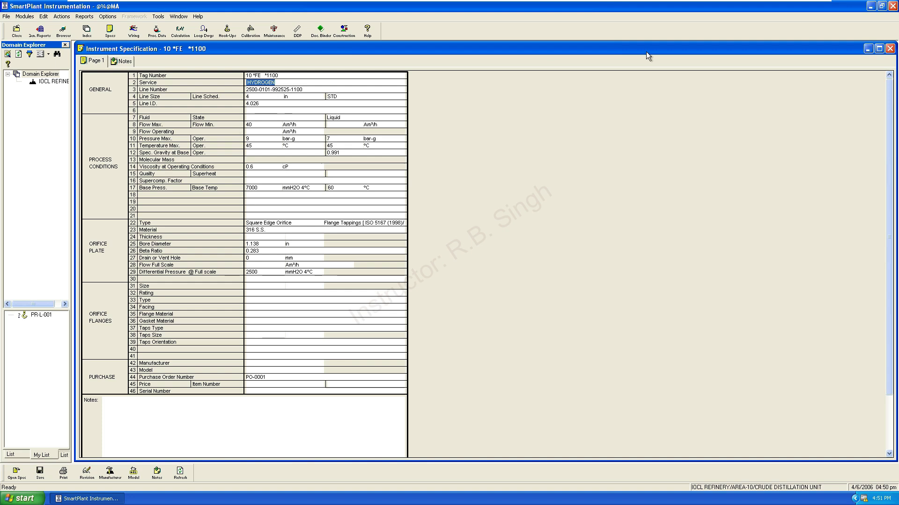
click(890, 49)
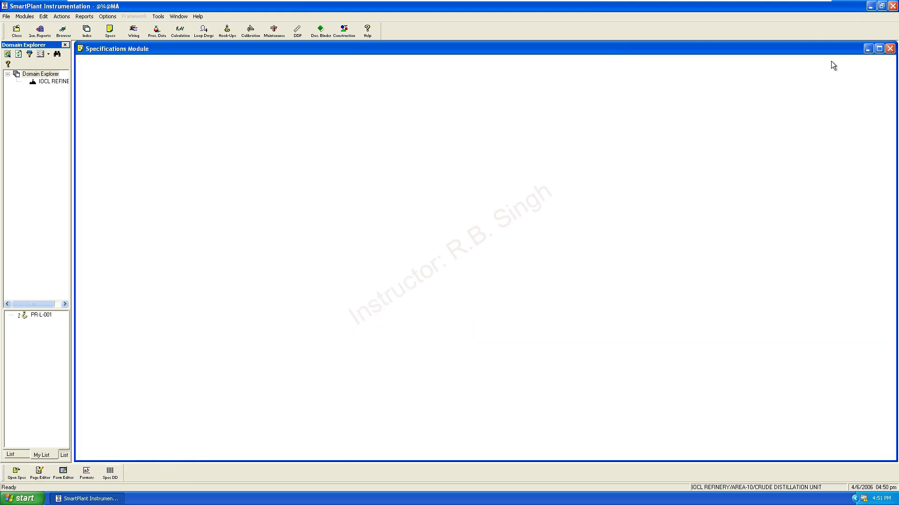
click(868, 49)
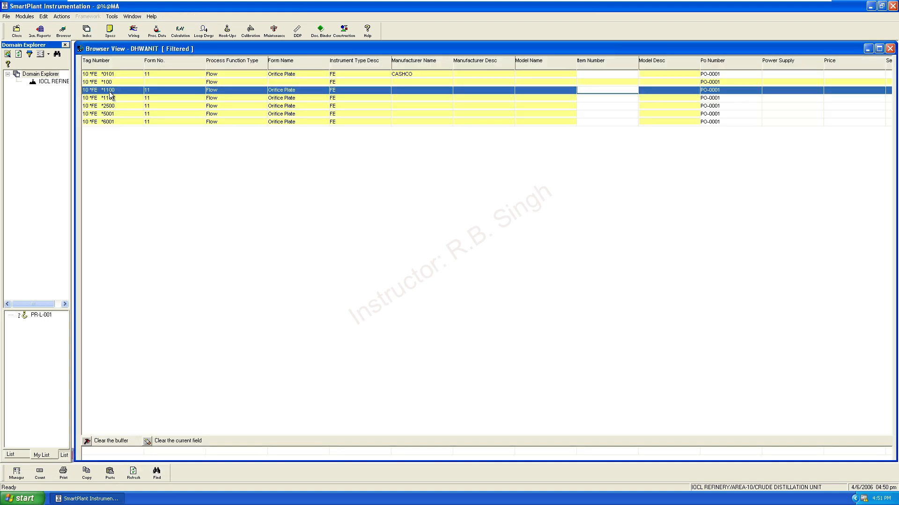
Select all tags in the FE list and try to start a Global Revision of their specifications.
click(103, 76)
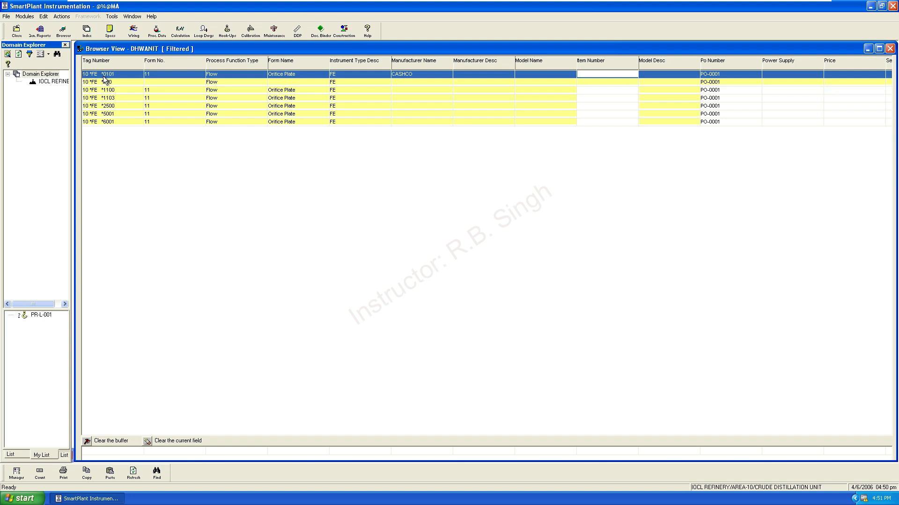
shift+click(99, 114)
click(94, 122)
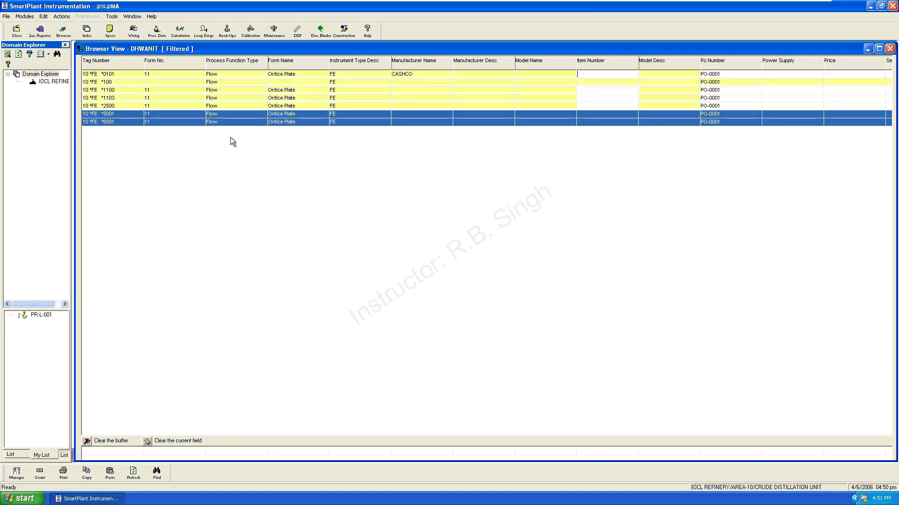
click(115, 76)
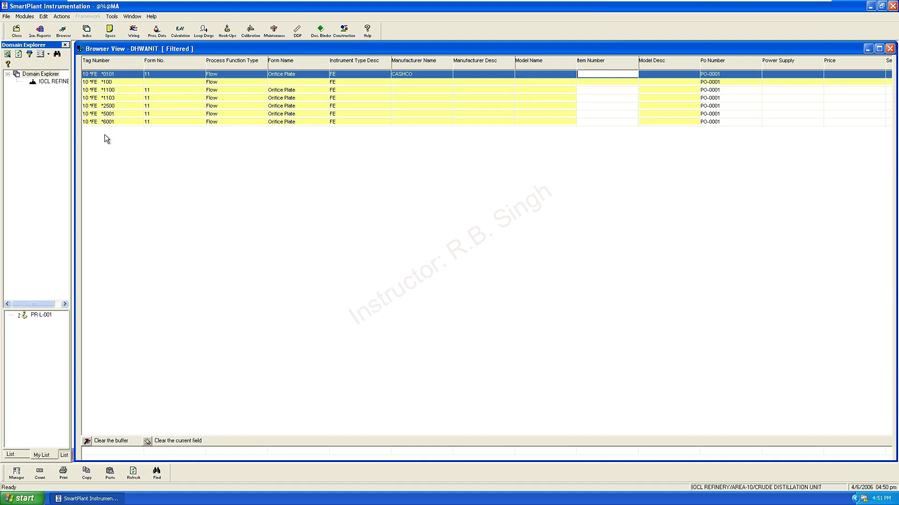
shift+click(100, 115)
click(100, 121)
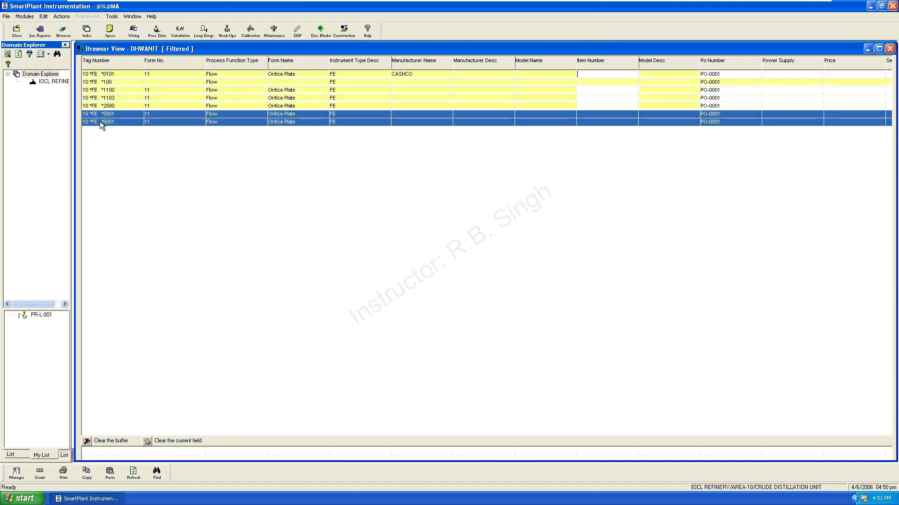
click(111, 76)
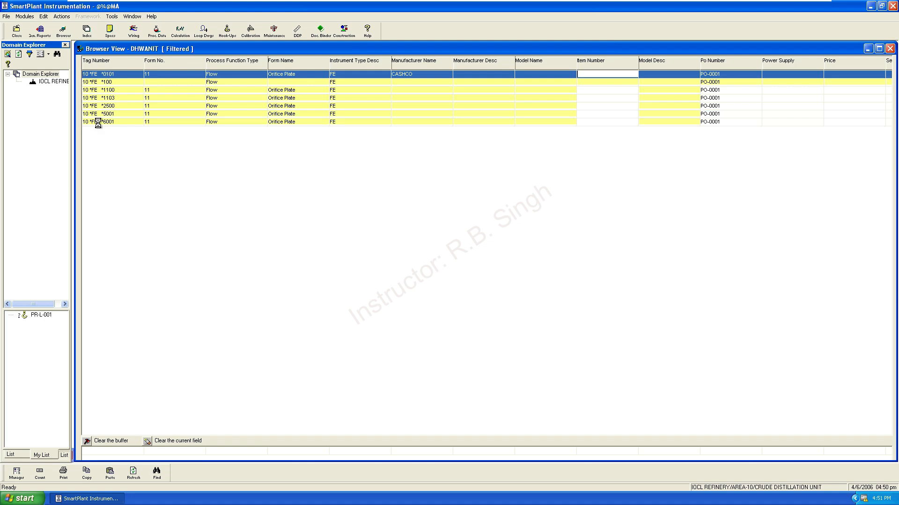
shift+click(99, 122)
right_click(100, 92)
mouse_move(121, 77)
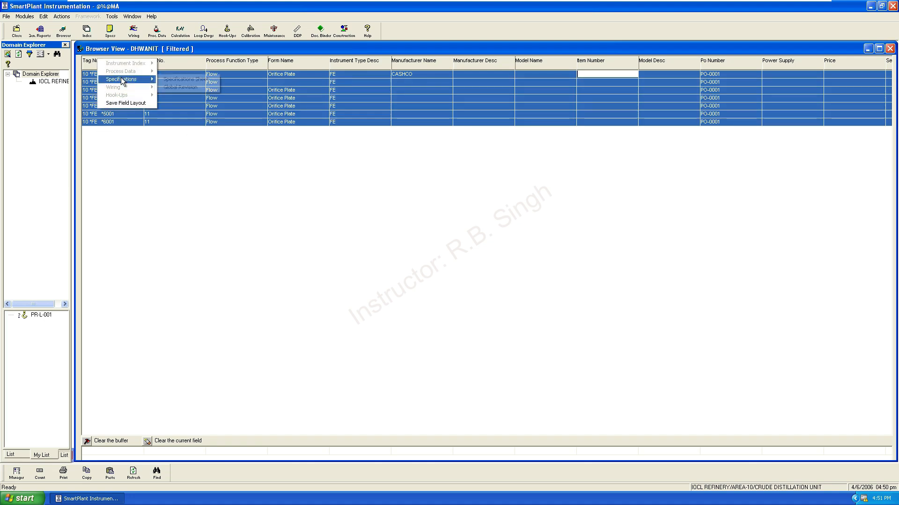
click(183, 88)
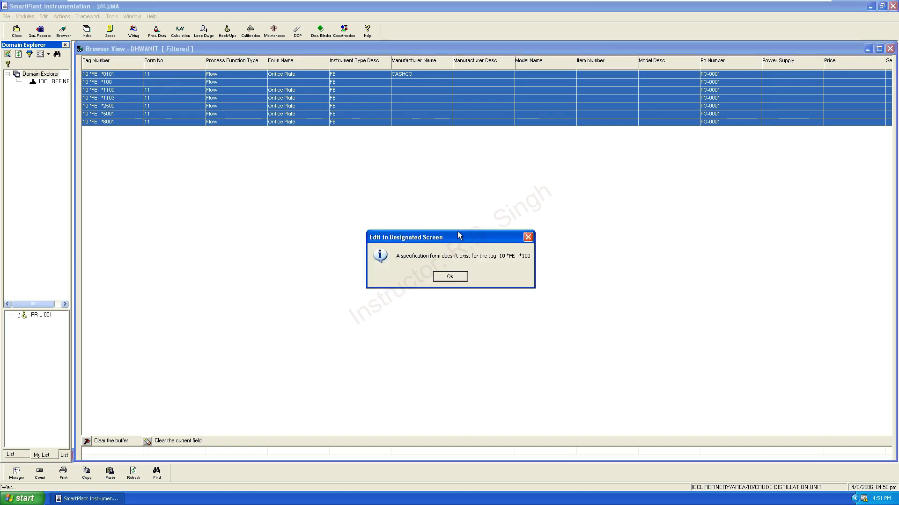
click(451, 277)
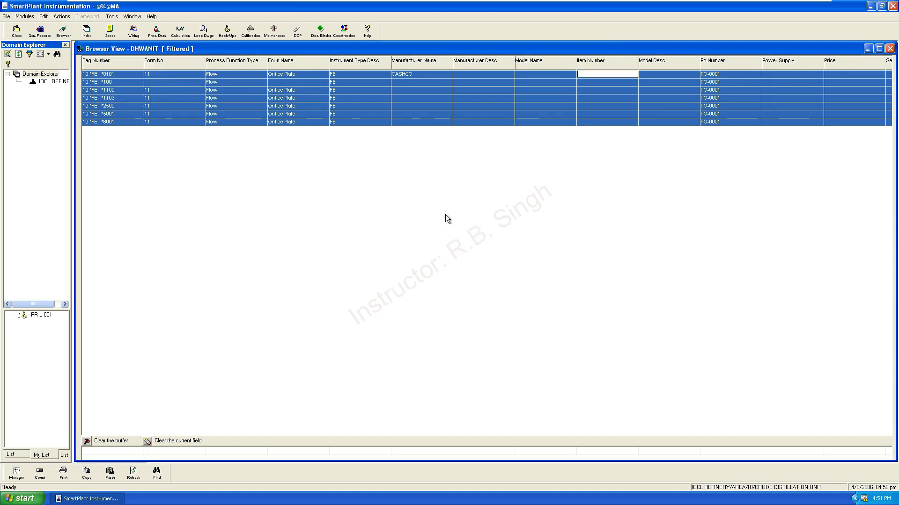
Select the first three FE tags and try to open their specification sheets together.
click(109, 76)
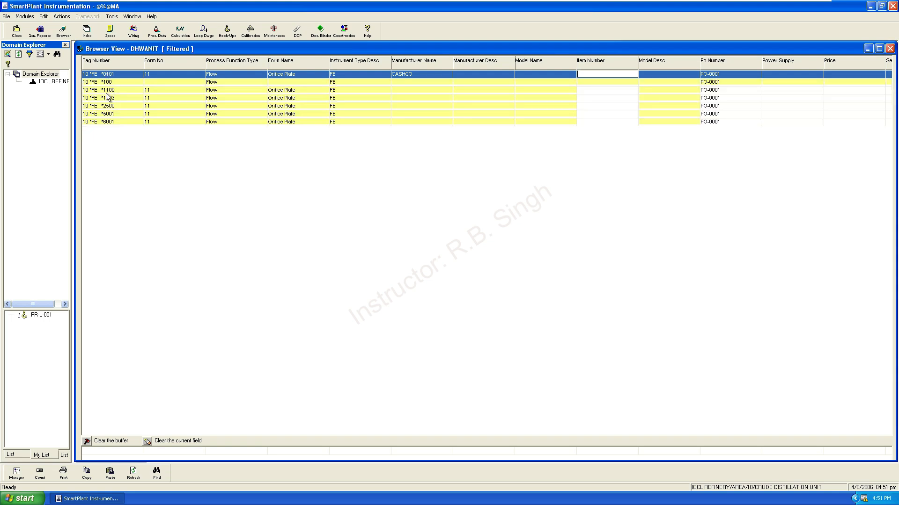
shift+click(117, 92)
right_click(119, 80)
mouse_move(141, 68)
click(213, 69)
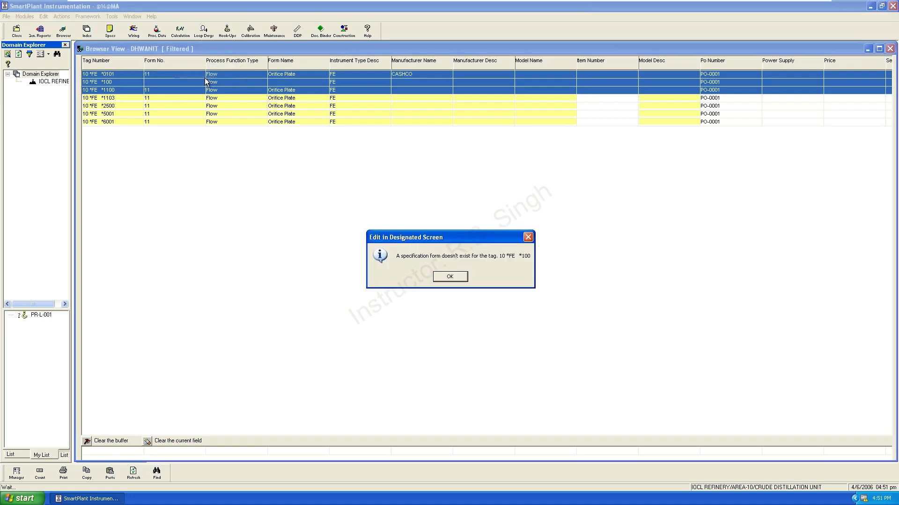
click(443, 277)
Select every tag in the FE list except 10 *FE *100, which has no form number.
click(109, 99)
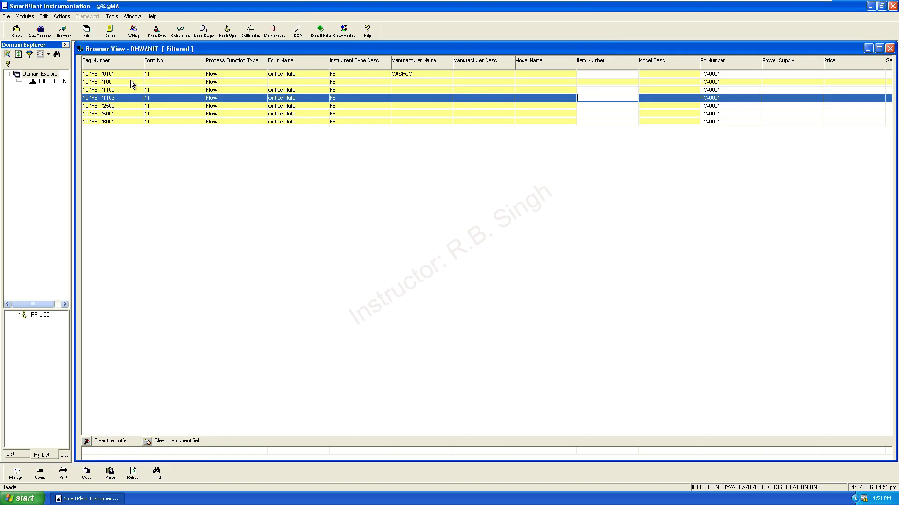
click(95, 91)
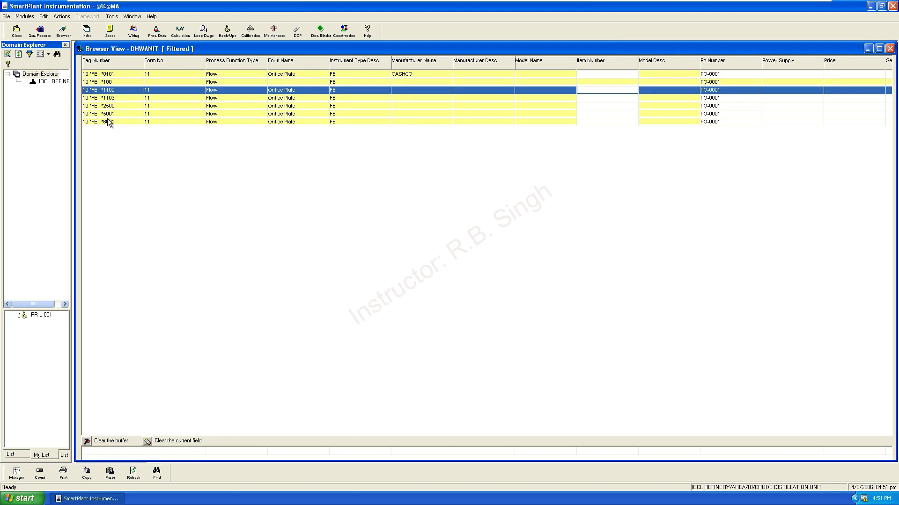
ctrl+click(104, 122)
ctrl+click(108, 106)
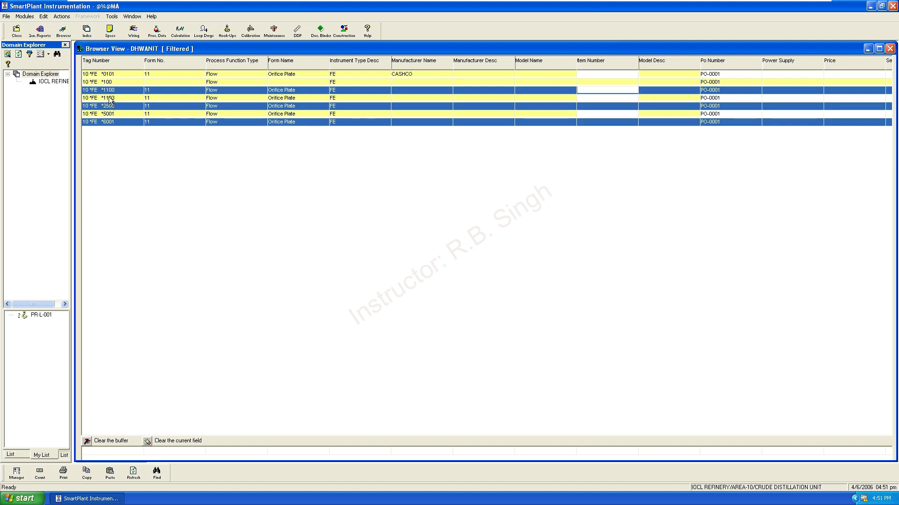
ctrl+click(110, 98)
ctrl+click(107, 114)
ctrl+click(108, 74)
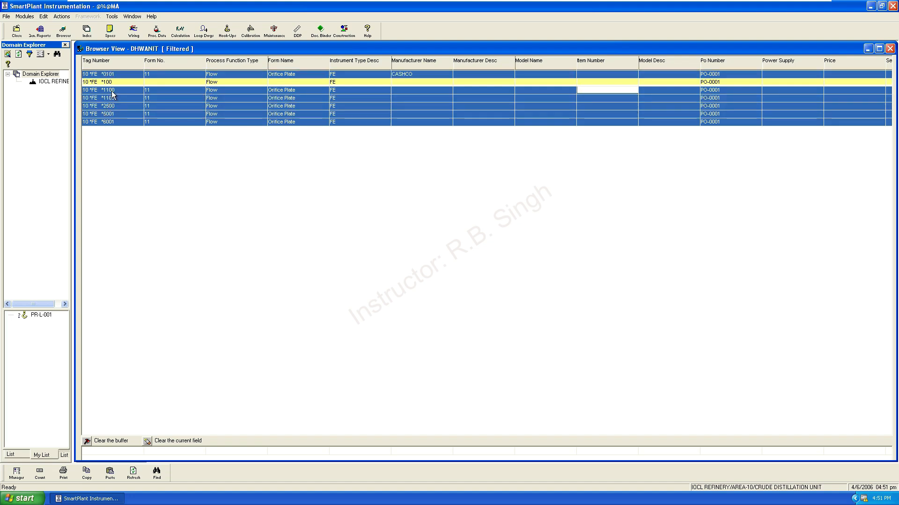
Try to open the specification sheets of all the selected FE tags at once.
right_click(112, 94)
mouse_move(135, 79)
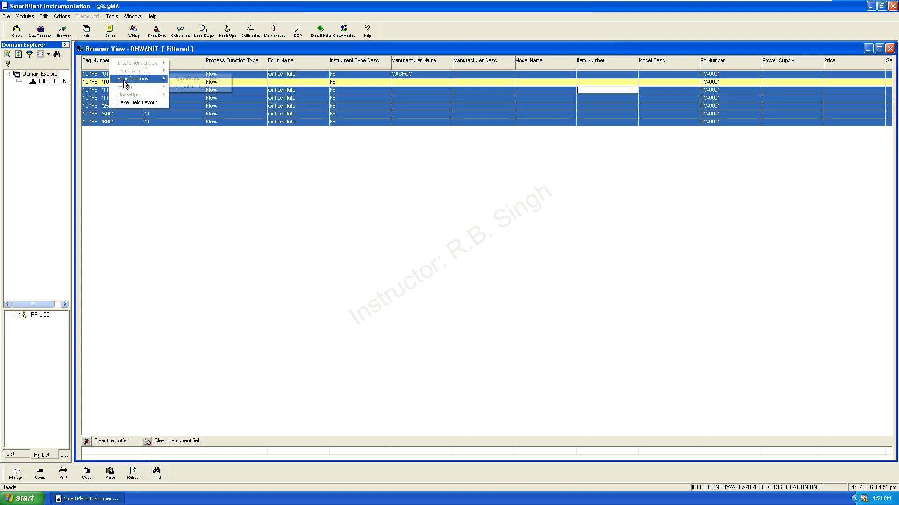
click(206, 80)
click(450, 276)
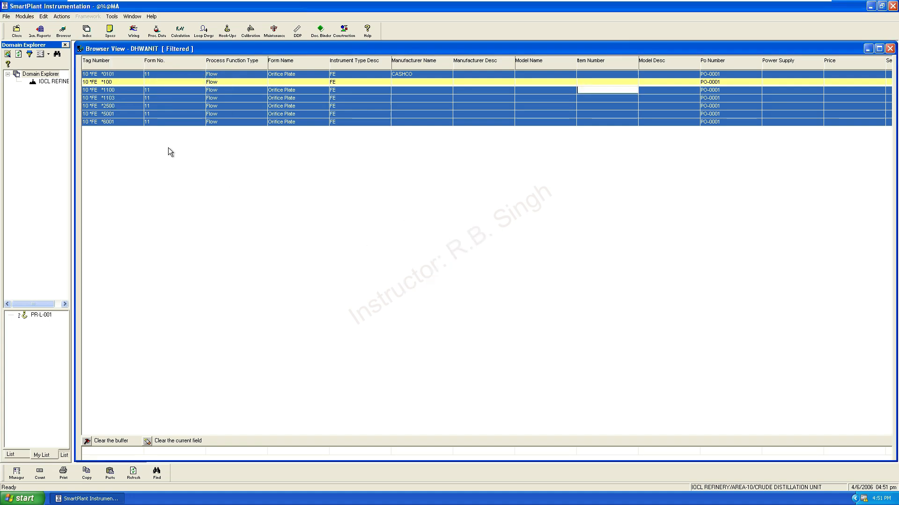
Open Global Revisions for the selected FE tags and choose the Add revision activity.
right_click(106, 103)
mouse_move(126, 93)
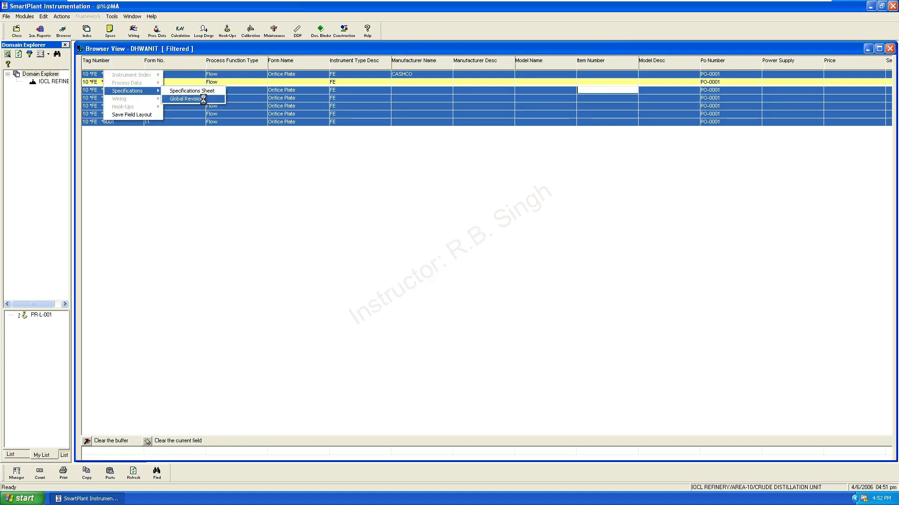
click(197, 102)
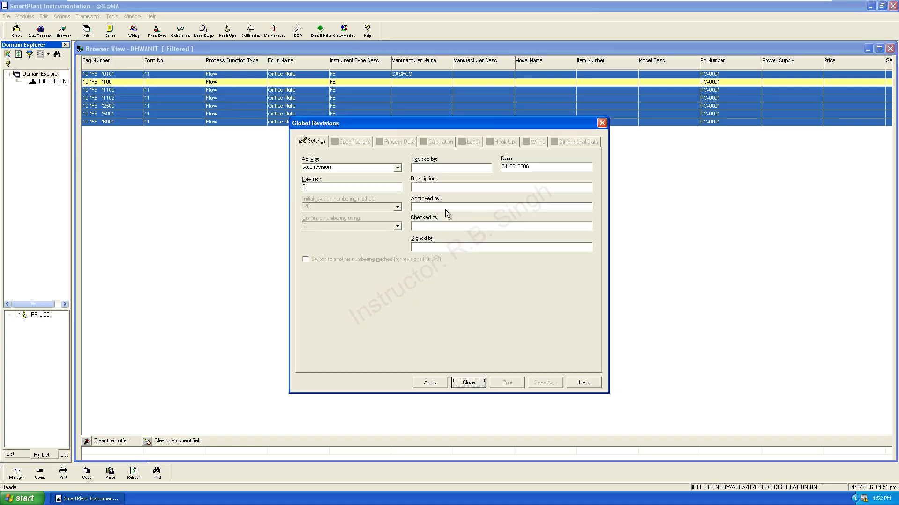
click(397, 169)
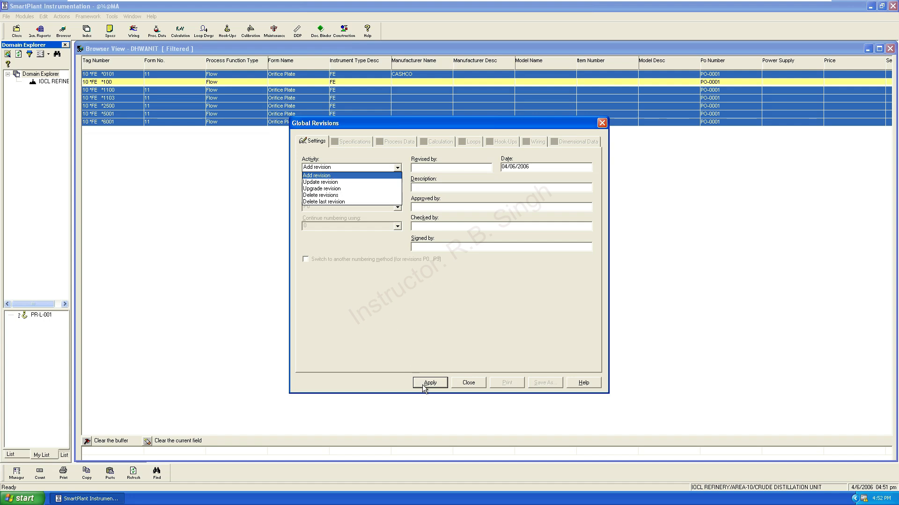
click(315, 176)
Fill in the revision: revised by AA, date 04/06/2000, description ISSUED FOR REVIEW, approved by BB, checked by CC and signed by DD.
click(417, 168)
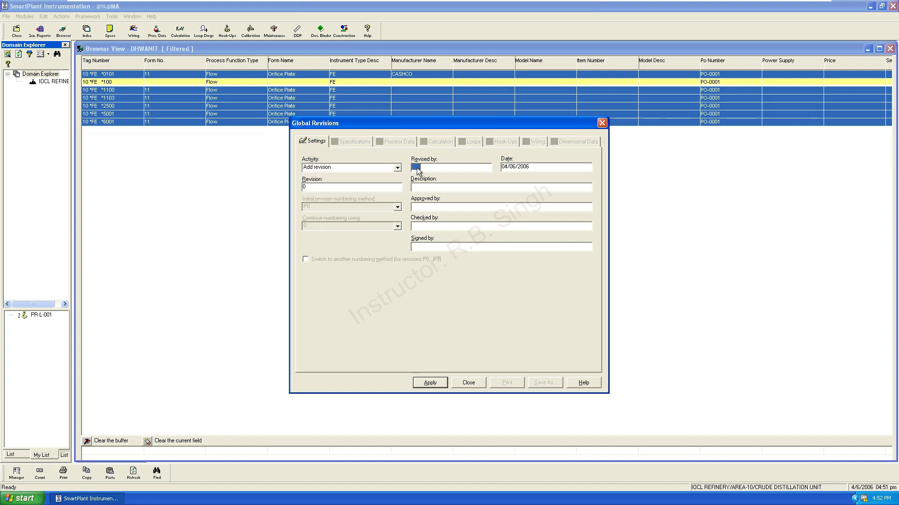
text(AA)
text(ISSUED FOR REVIEW)
click(429, 210)
text(BB)
click(436, 226)
text(CC)
click(437, 247)
text(DD)
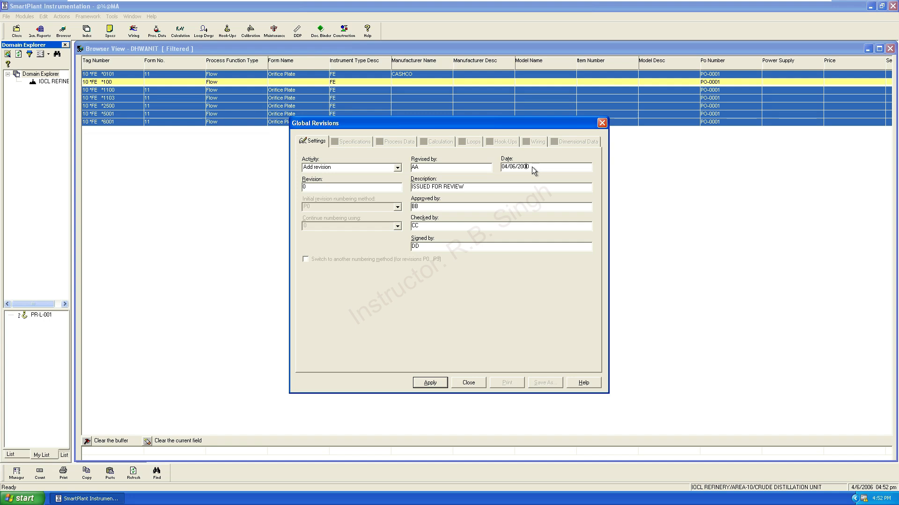
click(443, 385)
Switch the global revision activity to Delete last revision, and close the Global Revisions dialog.
click(396, 168)
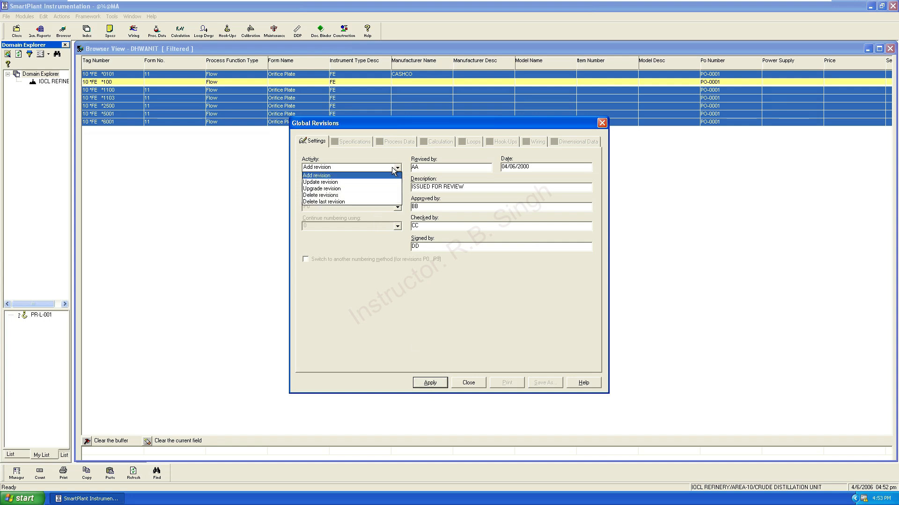
click(323, 202)
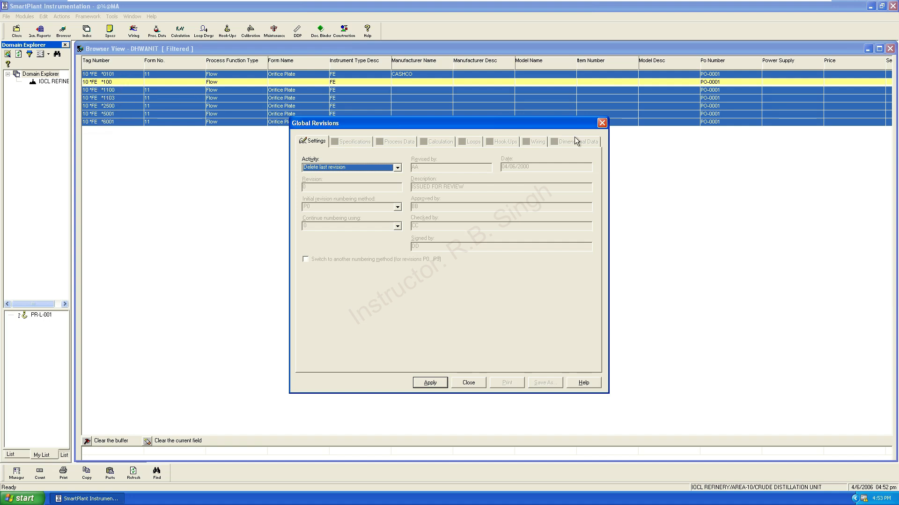
click(602, 123)
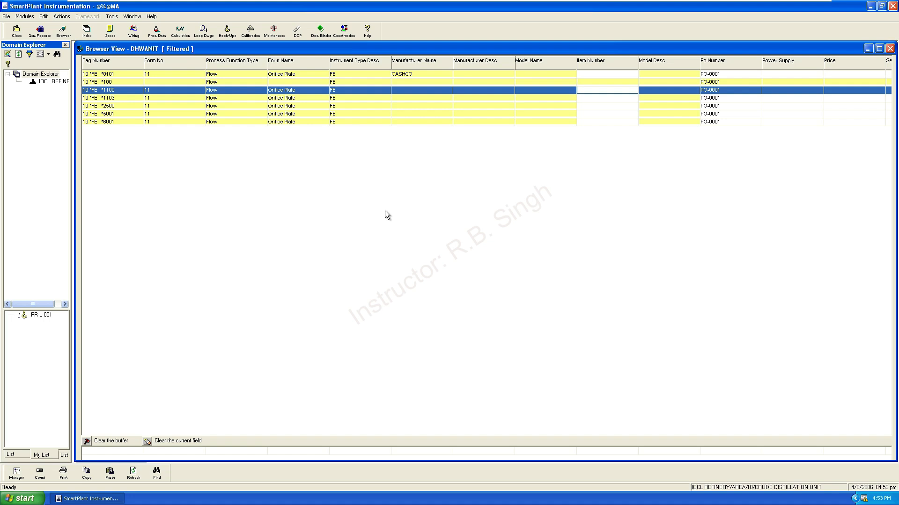
Open Global Revisions for only the FE tags 0101, 1103 and 5001, and close the dialog without applying a revision.
click(104, 99)
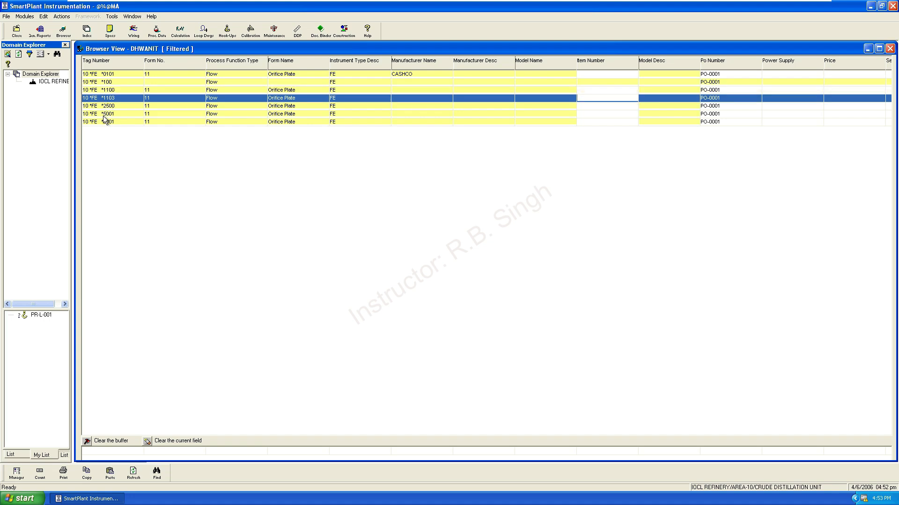
ctrl+click(103, 116)
click(95, 71)
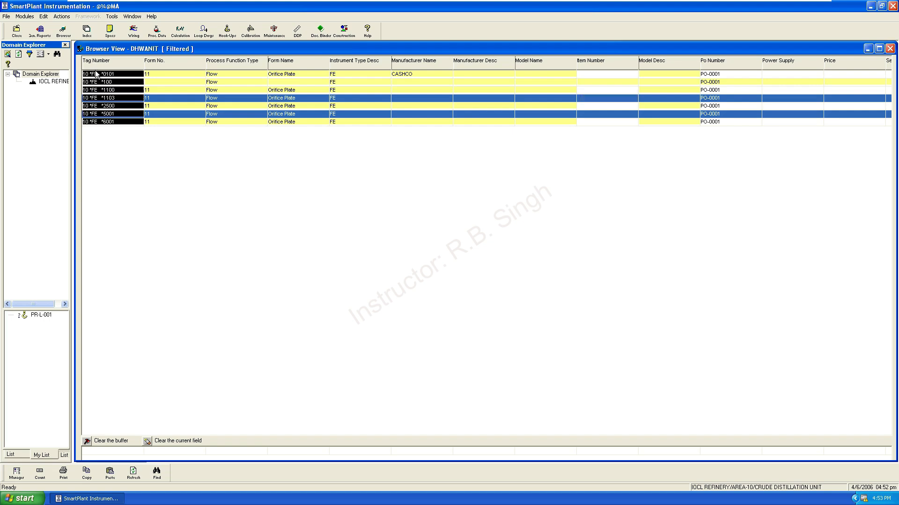
click(110, 142)
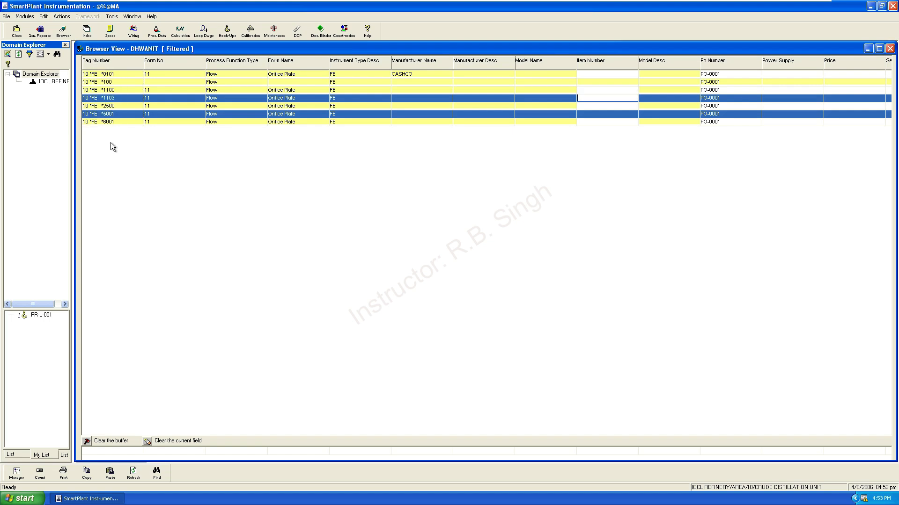
ctrl+click(106, 77)
right_click(121, 66)
mouse_move(147, 86)
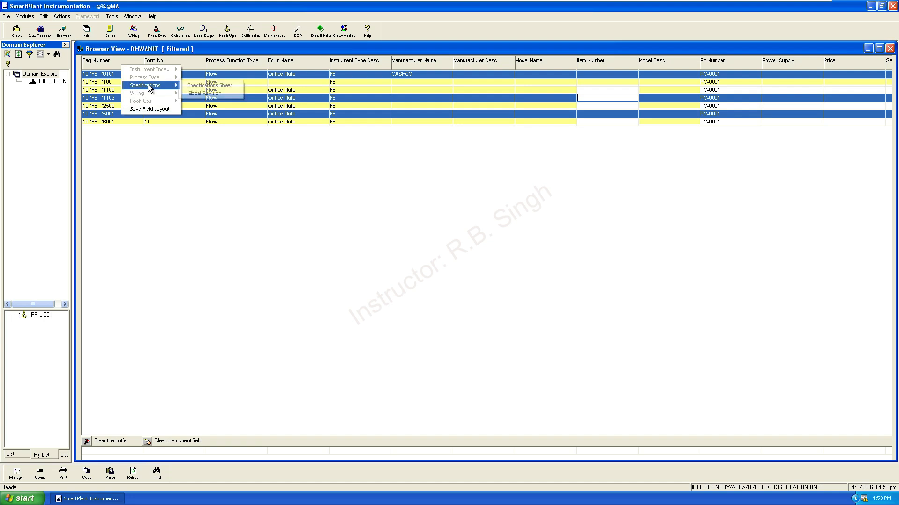
click(223, 92)
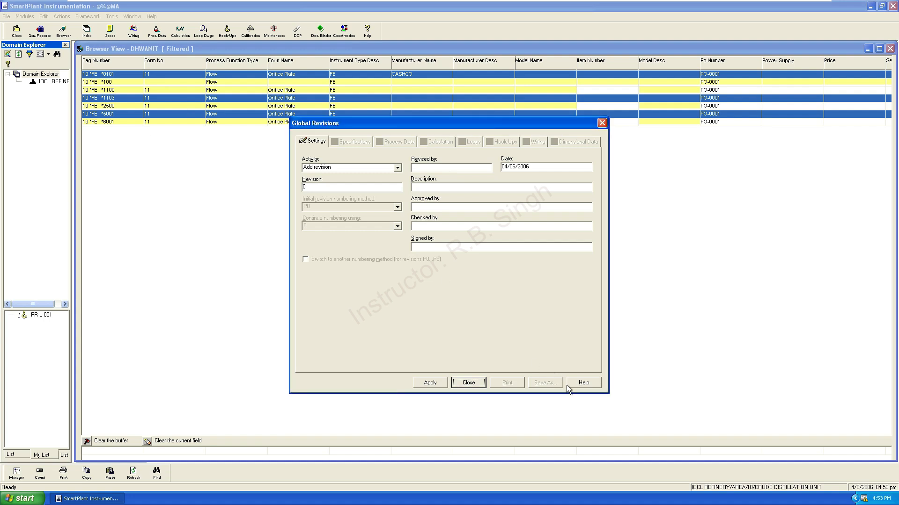
click(469, 383)
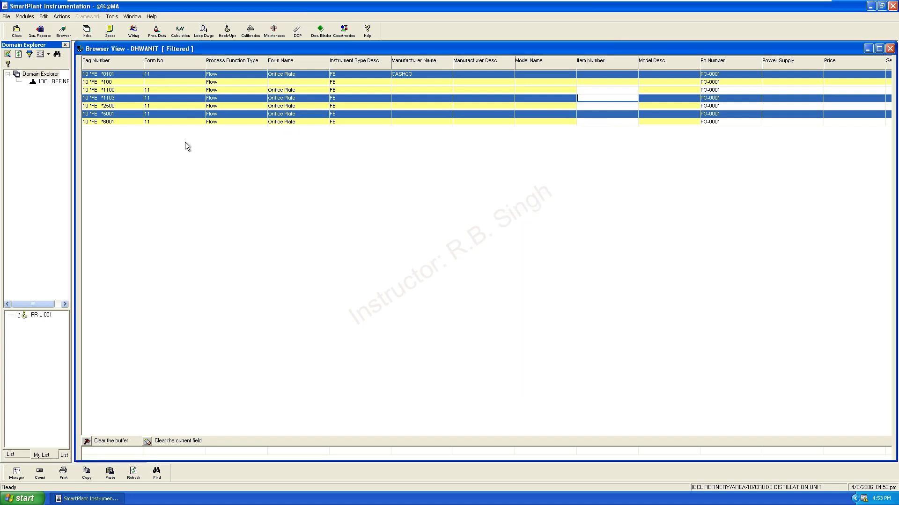
Close the FE tag list and open the Sample View of the Instrument Index Standard Browser.
click(517, 74)
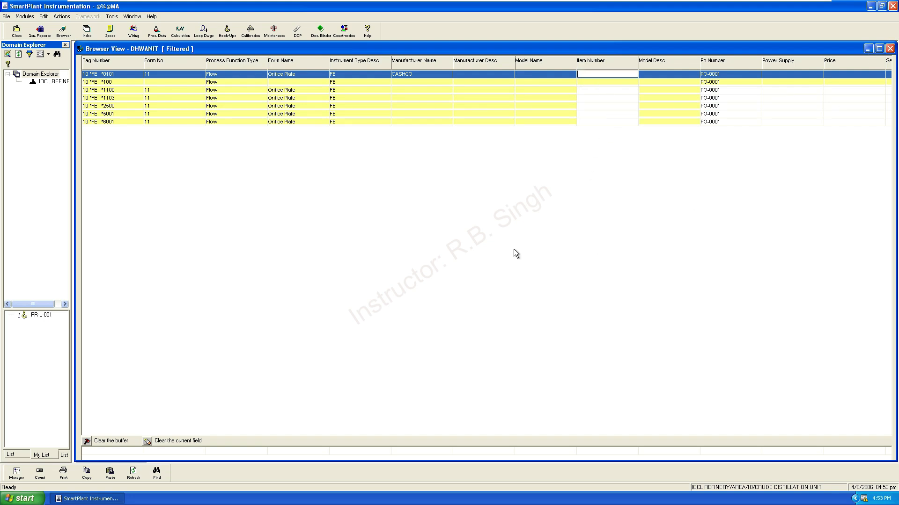
click(889, 48)
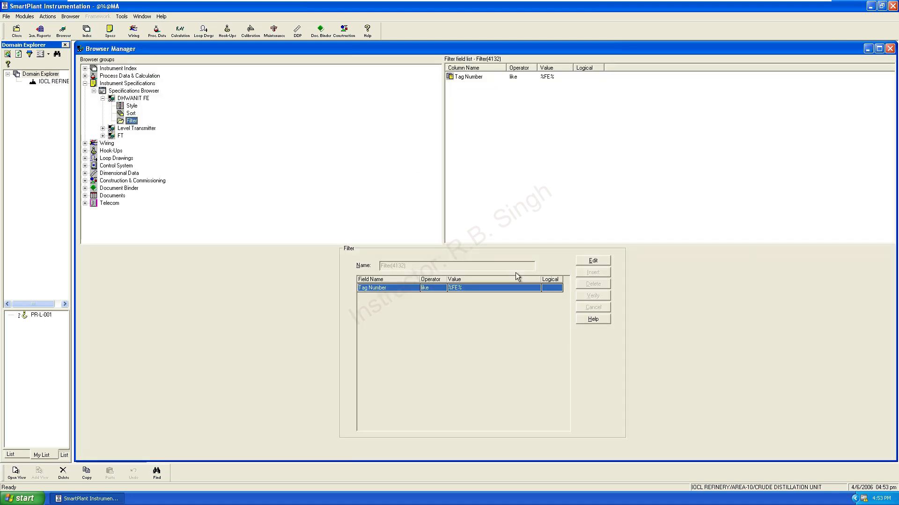
click(93, 91)
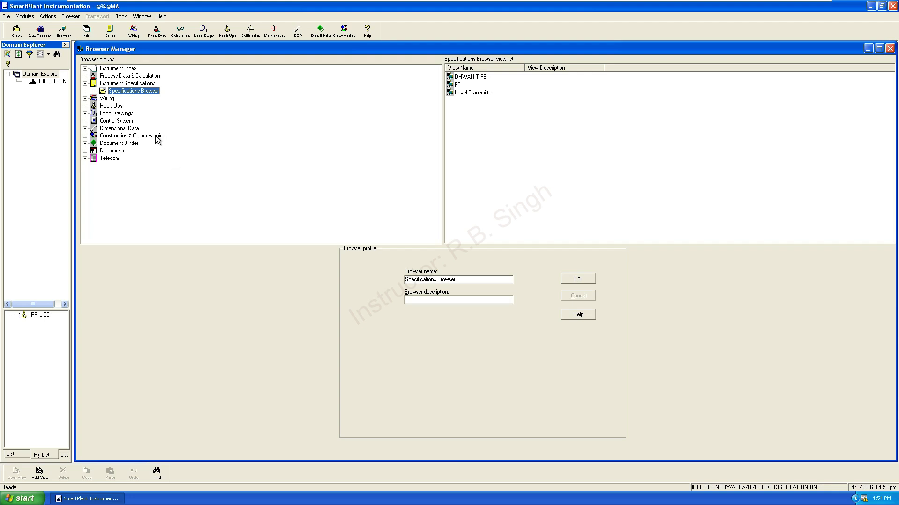
click(85, 83)
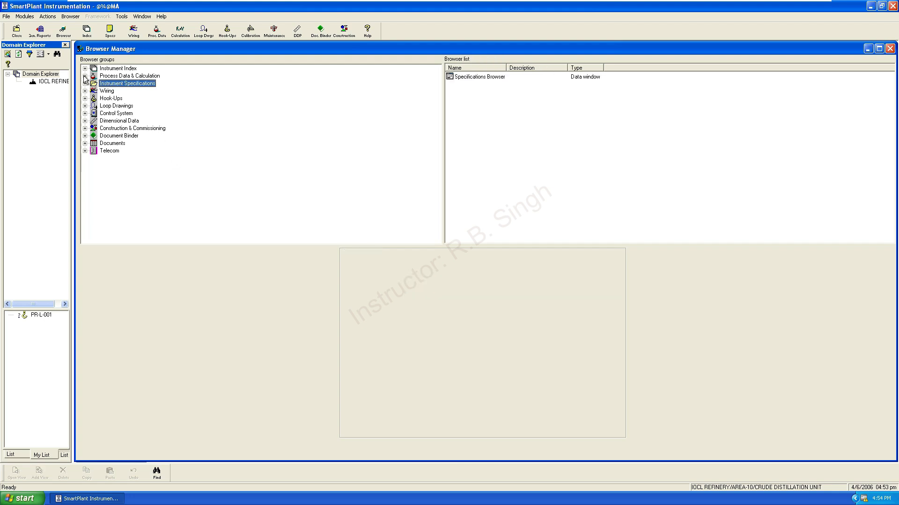
click(85, 68)
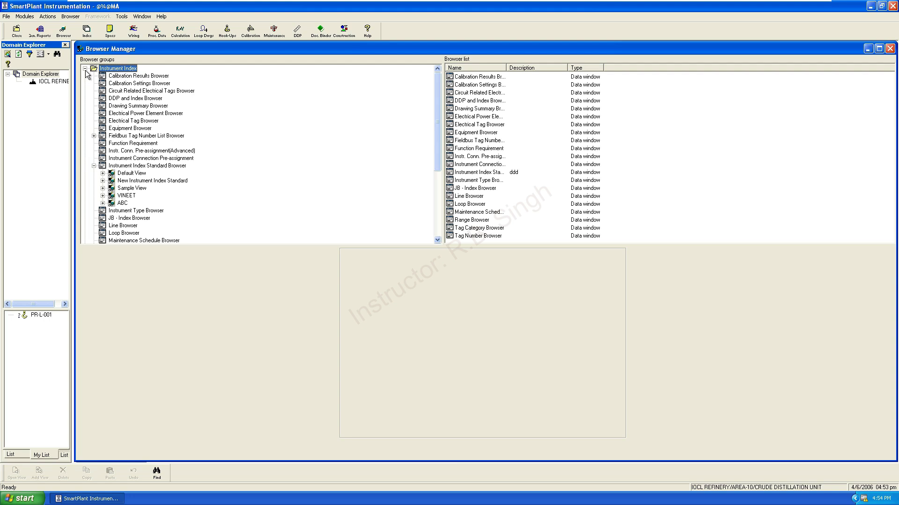
click(137, 188)
click(10, 473)
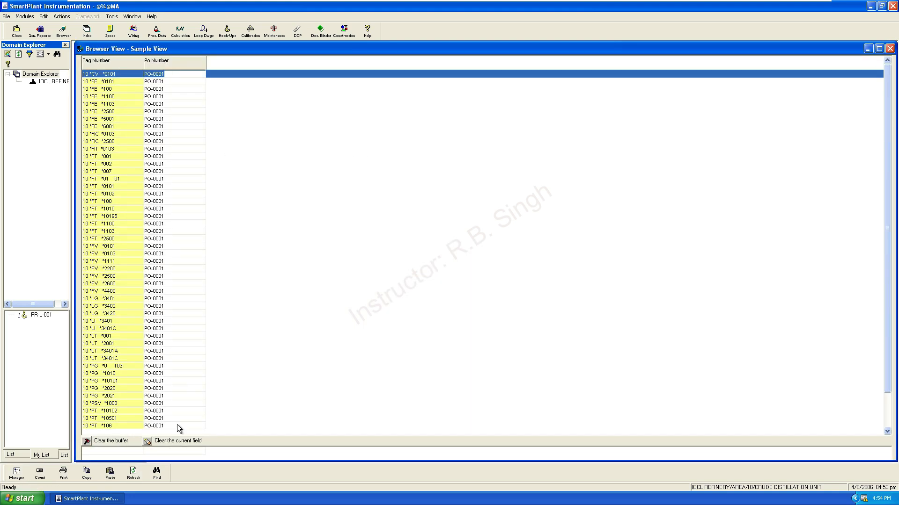
Return to the Browser Manager and open the style of Sample View for editing.
click(14, 472)
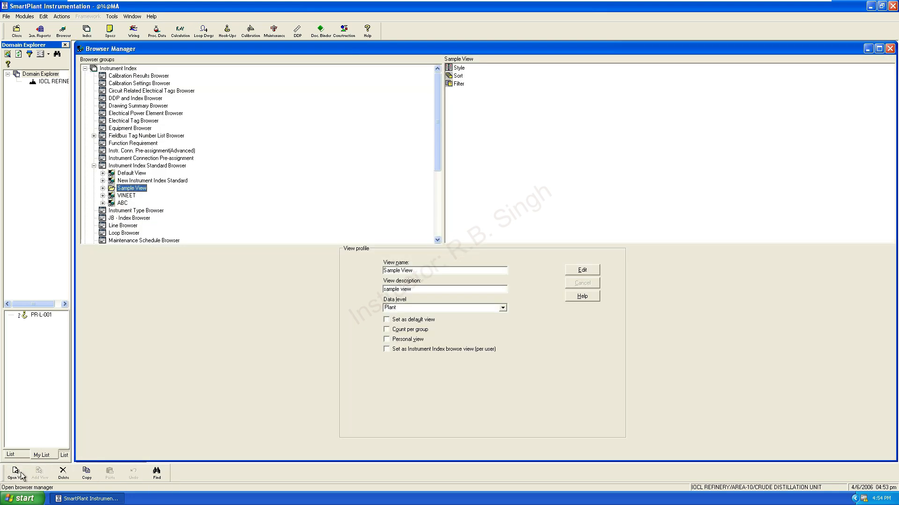
click(102, 188)
click(130, 196)
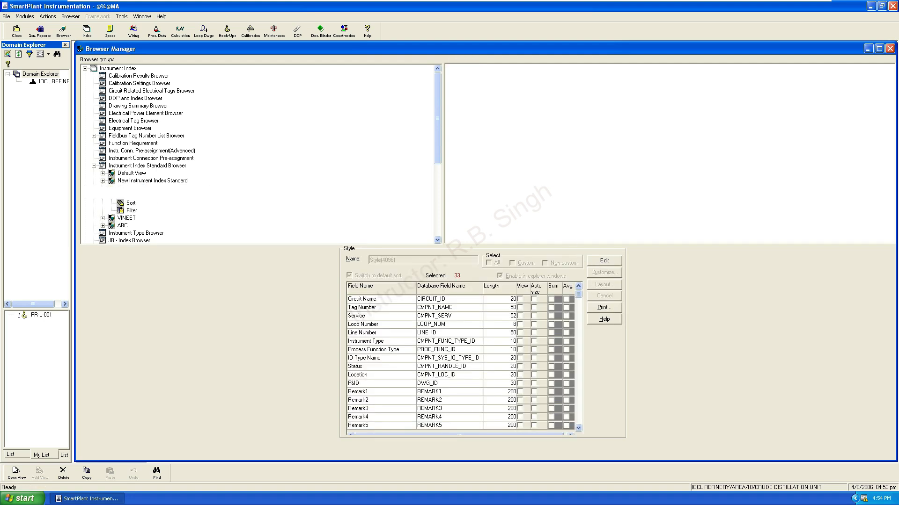
click(605, 261)
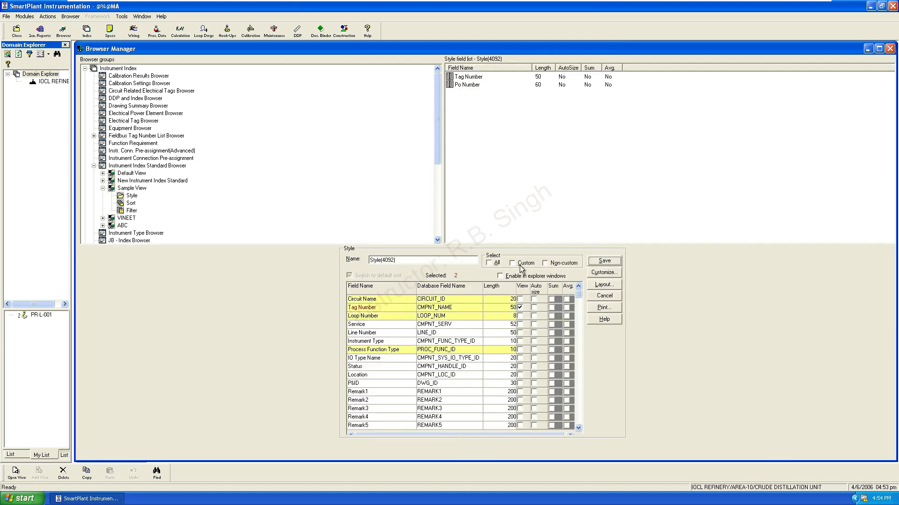
Try to save the Sample View style with all fields selected, and dismiss the resulting messages.
click(497, 263)
click(602, 261)
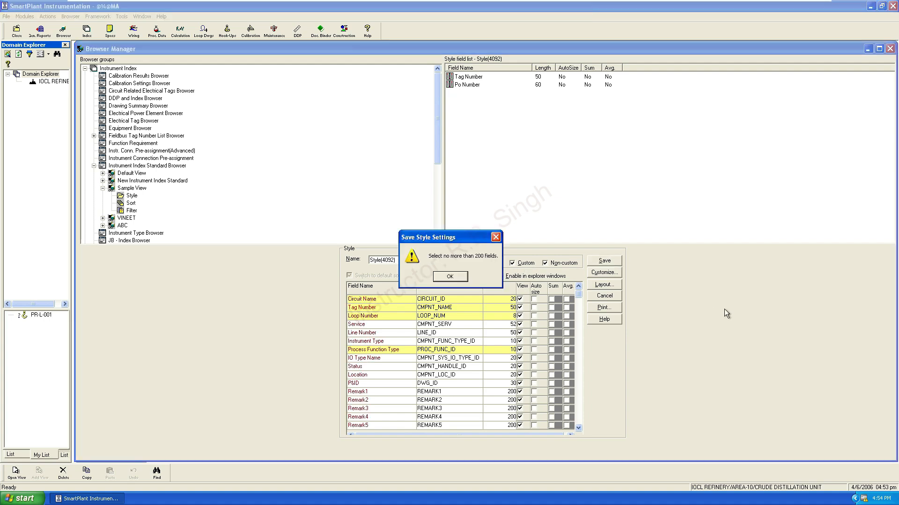
click(443, 273)
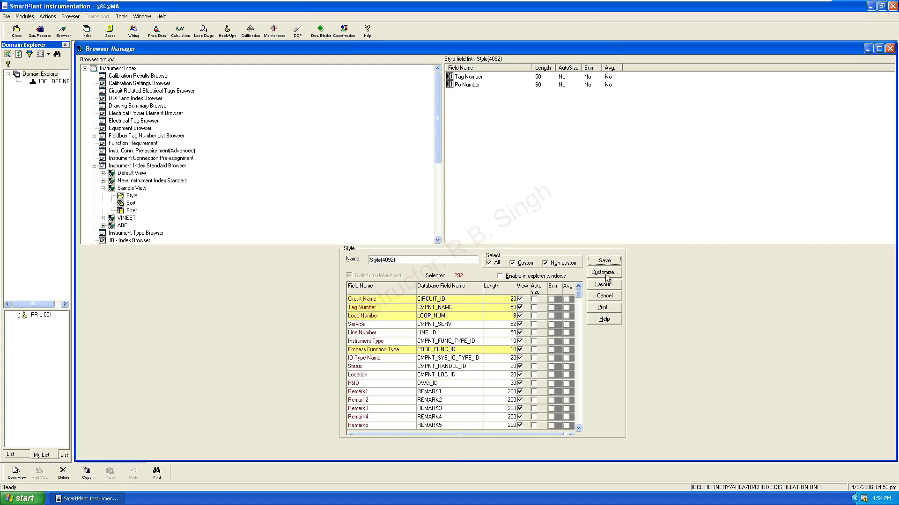
mouse_move(578, 297)
mouse_down()
mouse_move(577, 336)
mouse_move(579, 293)
mouse_up()
click(494, 263)
click(494, 263)
click(602, 263)
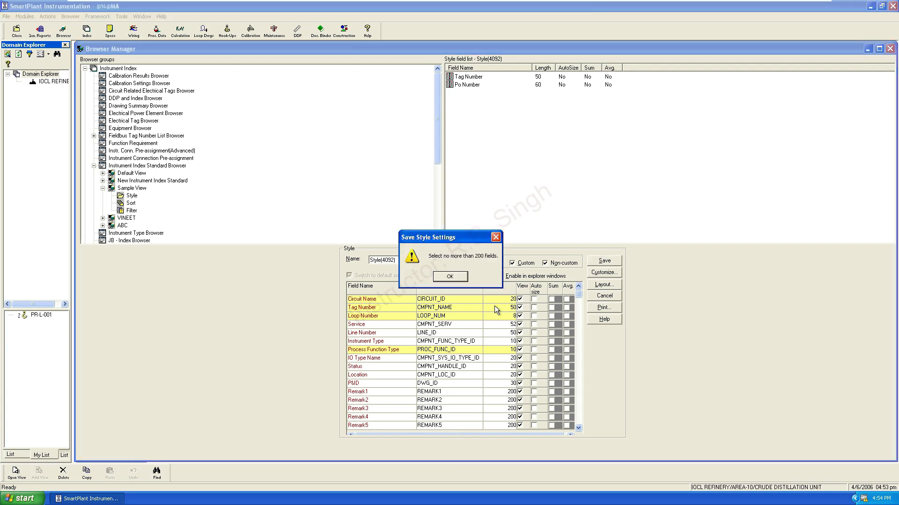
click(452, 277)
click(16, 474)
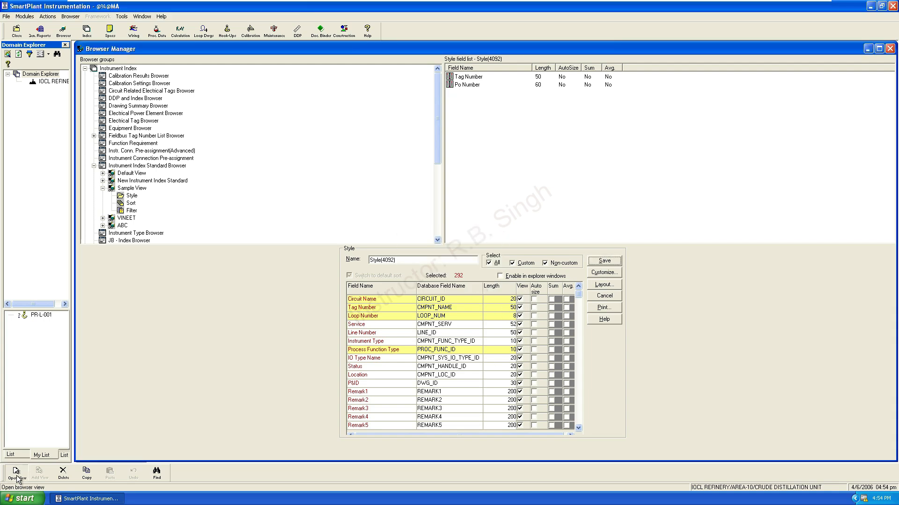
click(413, 276)
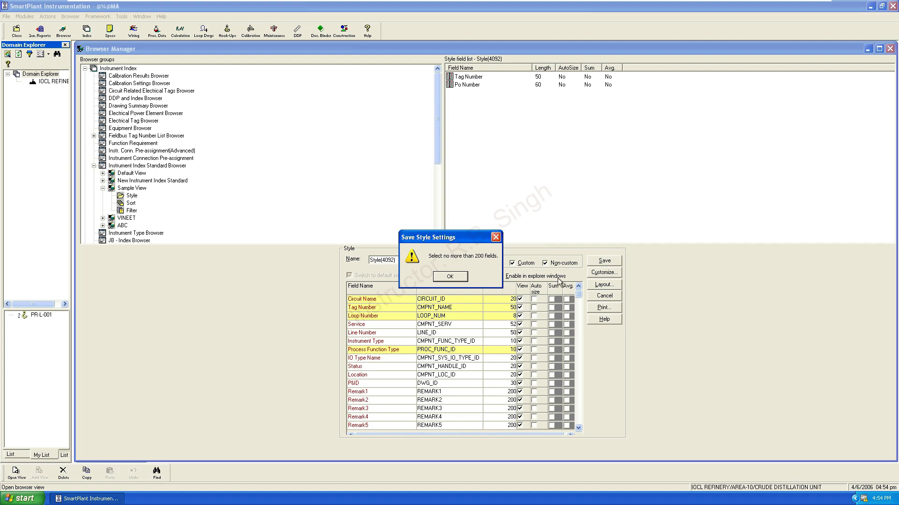
click(449, 277)
Exclude UDF_C134 to UDF_C140, Claimed For, Plant Name, Area Name and Unit Name from the fields shown in the Sample View style.
drag(579, 294, 588, 425)
click(520, 332)
click(519, 341)
click(519, 349)
click(519, 366)
click(519, 374)
click(520, 383)
click(519, 391)
click(520, 408)
click(520, 416)
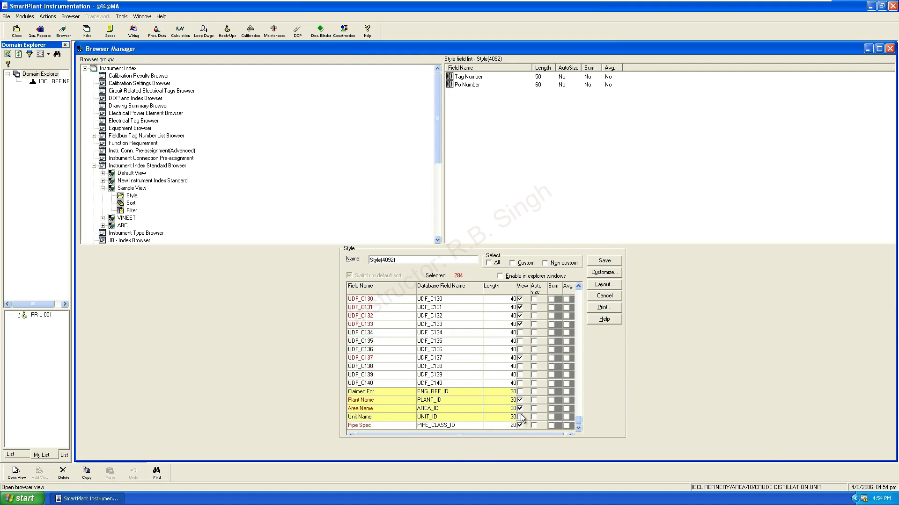
click(519, 400)
click(519, 358)
Exclude the custom fields UDF_C125 to UDF_C133 as well and try to save the style again.
scroll(524, 342, up, 2)
click(519, 307)
click(519, 315)
click(520, 324)
click(519, 341)
click(520, 349)
click(519, 374)
click(519, 366)
click(519, 357)
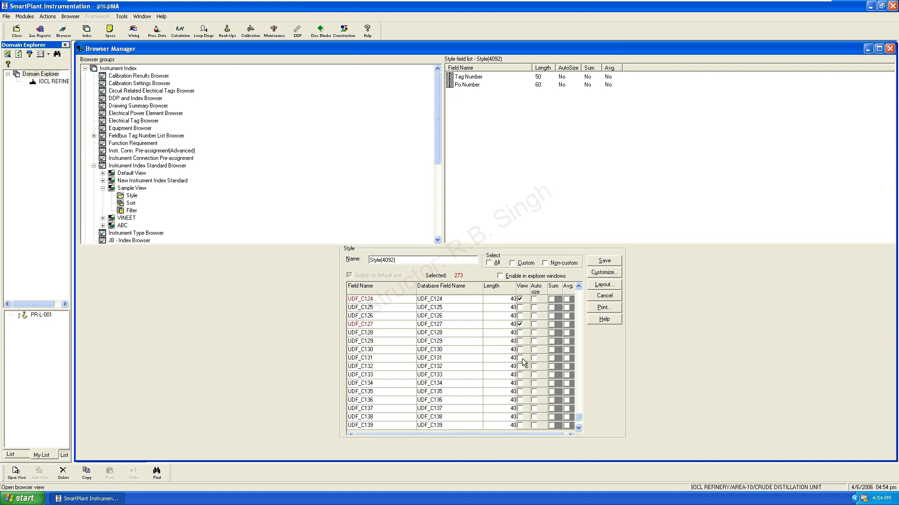
click(519, 324)
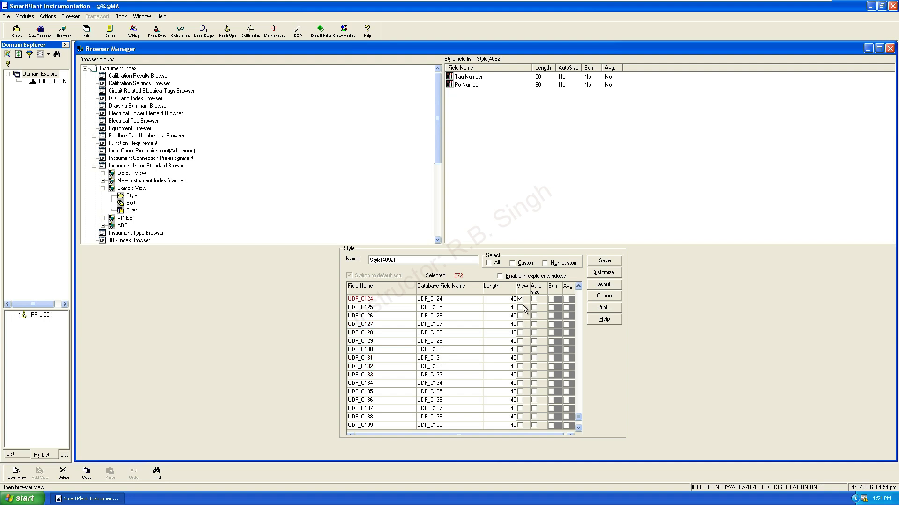
click(604, 260)
key(Return)
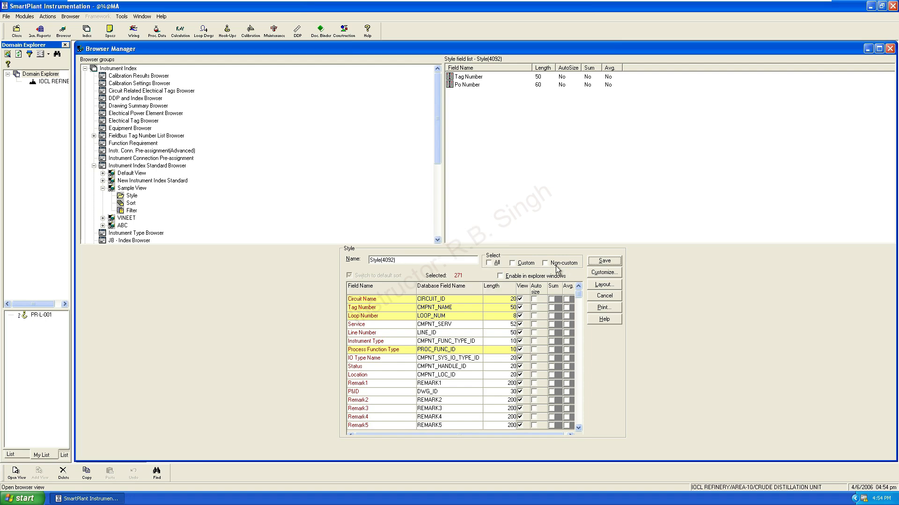
Limit the style to Tag, Loop and Line Number, Service, Instrument Type, Process Function Type, IO Type Name, Status, P&ID and Remark1 to Remark4, and save it.
click(489, 263)
click(497, 264)
click(519, 315)
click(519, 324)
click(519, 340)
click(519, 358)
click(519, 357)
click(519, 383)
click(520, 417)
click(520, 408)
click(520, 400)
click(519, 391)
click(519, 366)
click(519, 358)
click(520, 349)
click(519, 333)
click(604, 261)
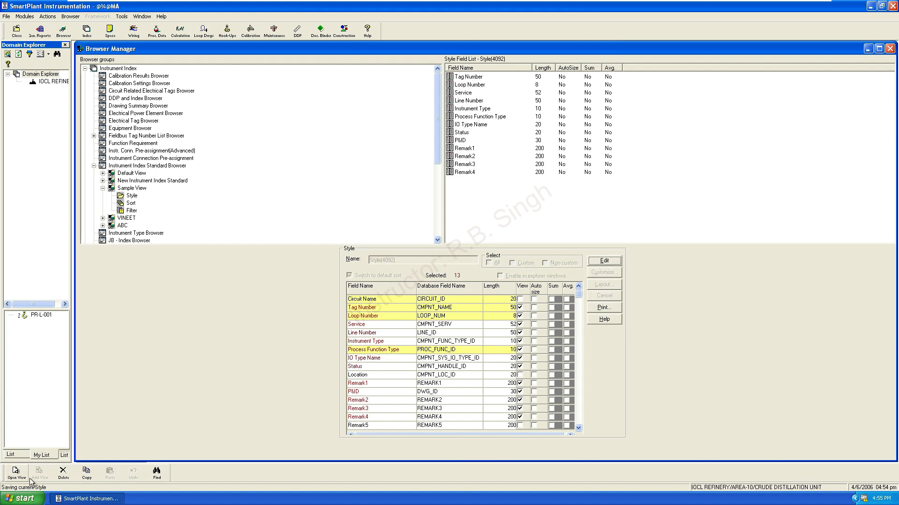
Open Sample View with its saved style and show the print preview of its report.
click(16, 473)
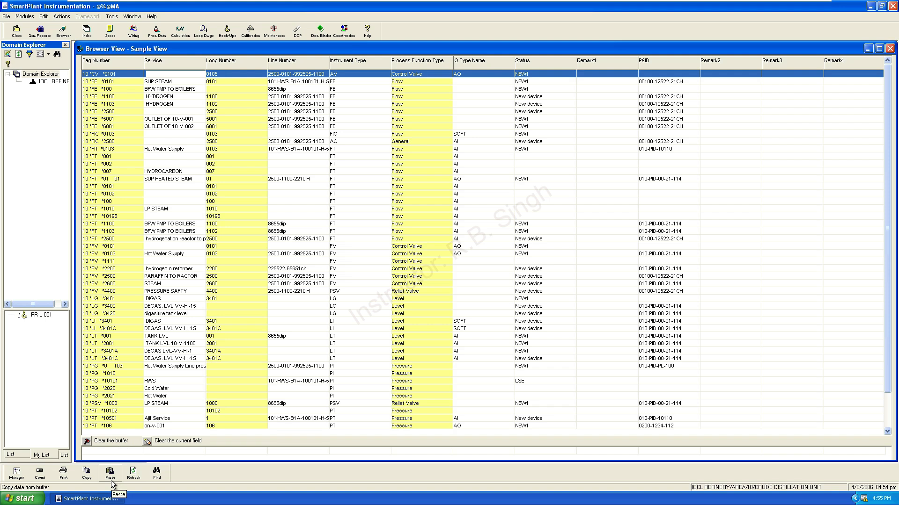
click(67, 472)
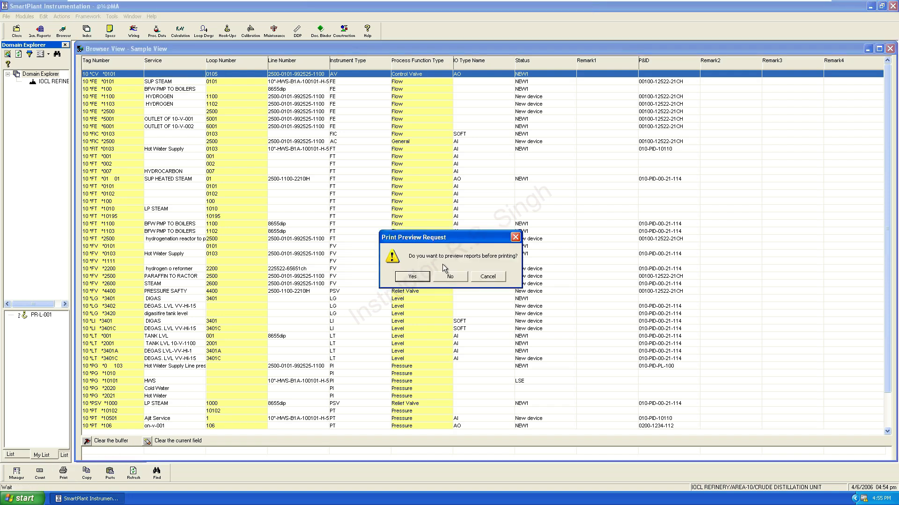
click(419, 278)
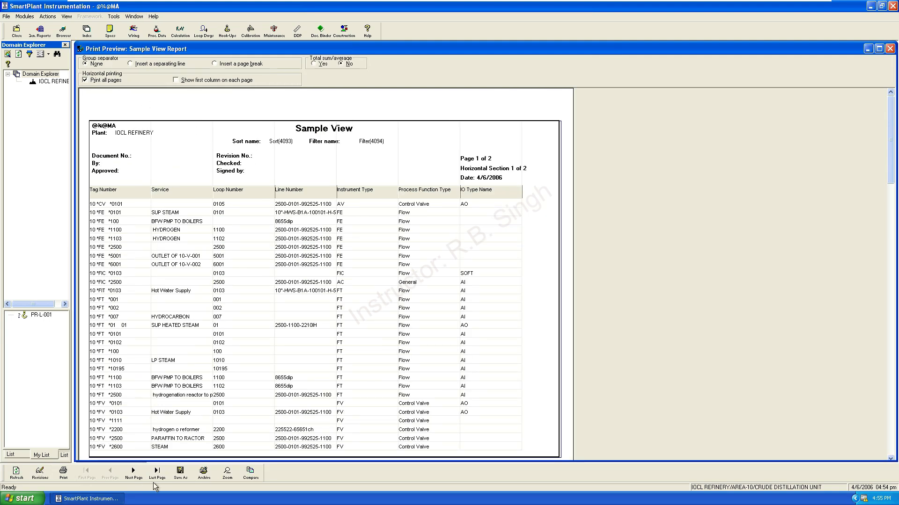
Start saving the Sample View report in another format as data only, with headers included.
click(181, 473)
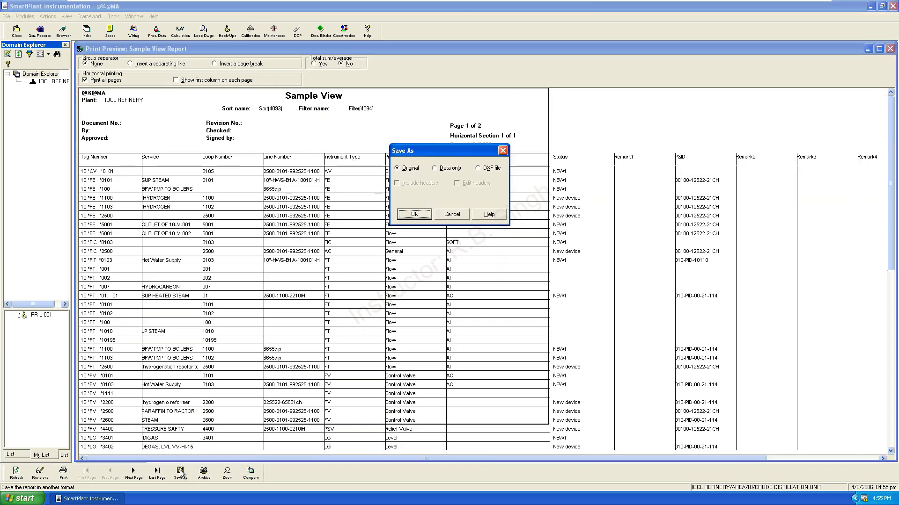
click(449, 170)
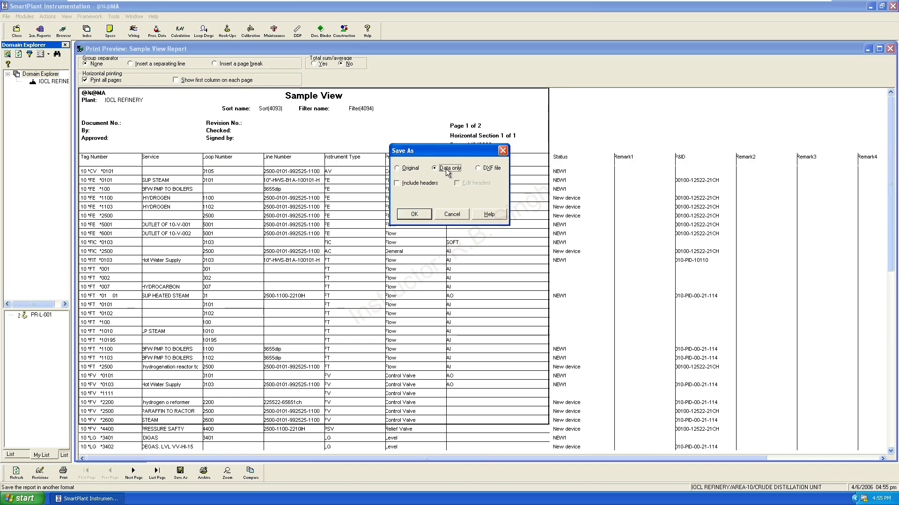
click(406, 186)
click(415, 215)
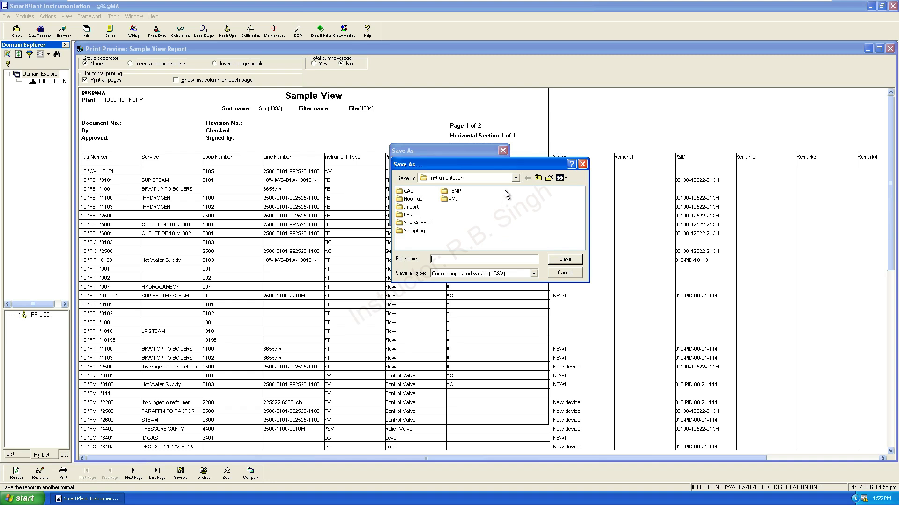
Save the Sample View report in Microsoft Excel5 format (*.XLS) as Inst Index Dump 1245485 in the Instrumentation folder.
click(514, 178)
click(534, 273)
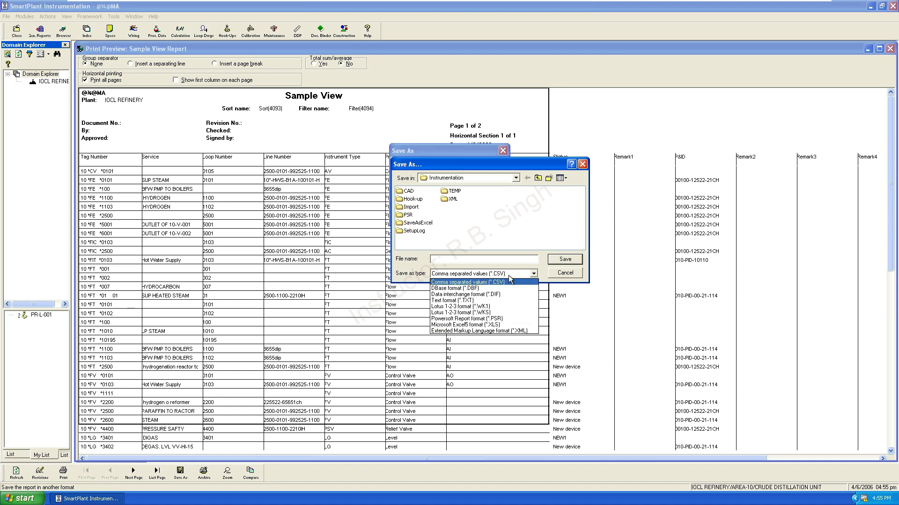
click(501, 325)
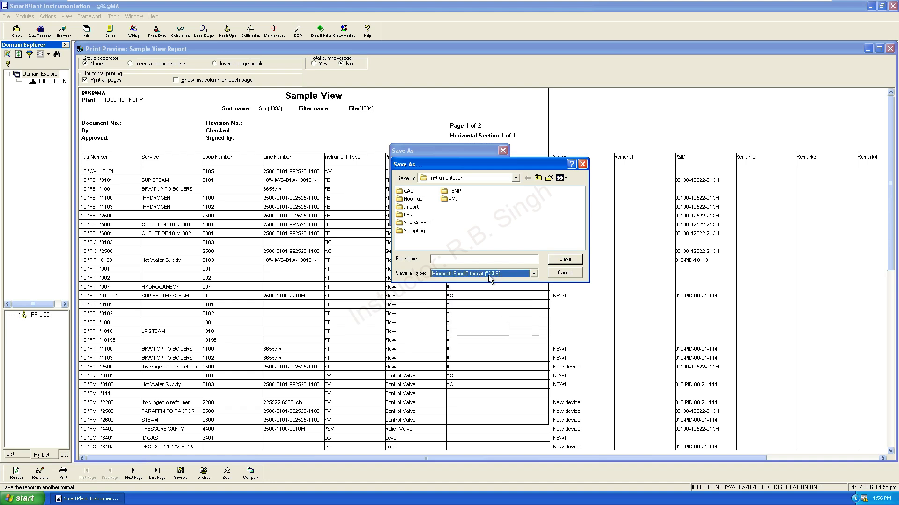
click(509, 260)
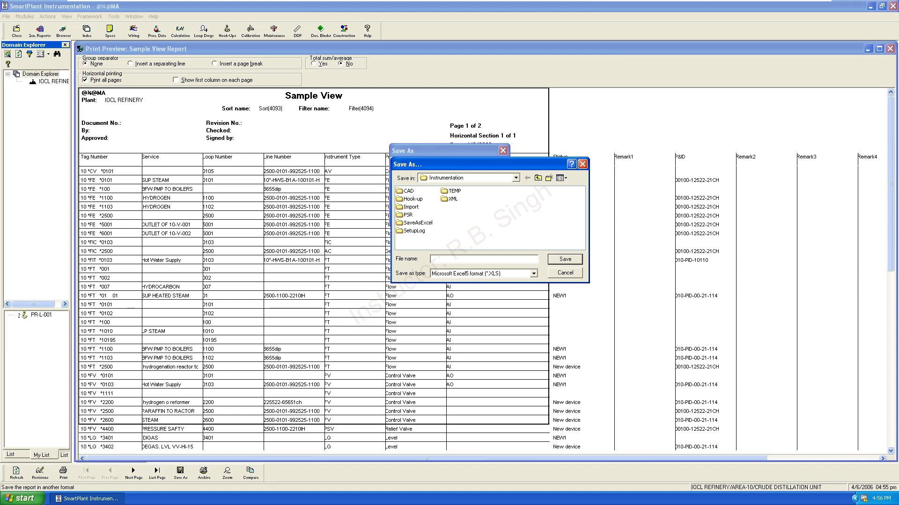
text(INst)
key(BackSpace)
key(BackSpace)
key(BackSpace)
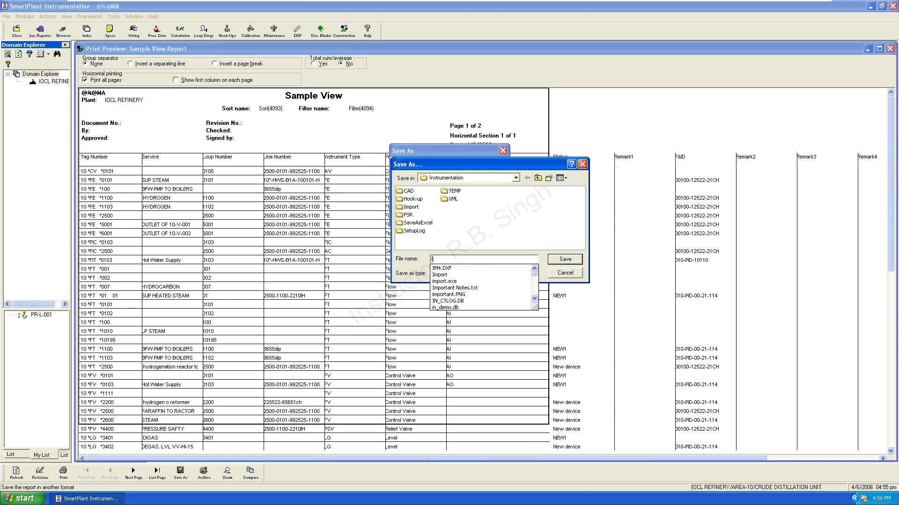
text(nst Indx)
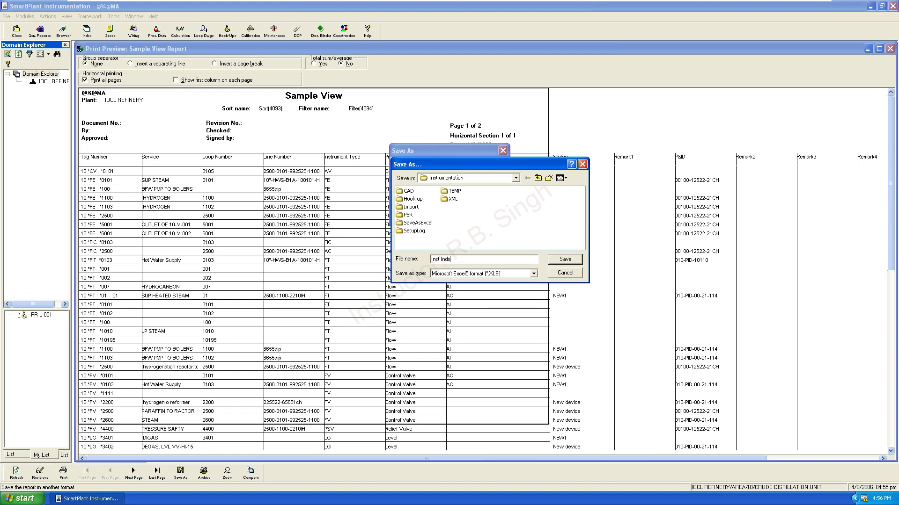
text(x Dump 1245485)
click(565, 259)
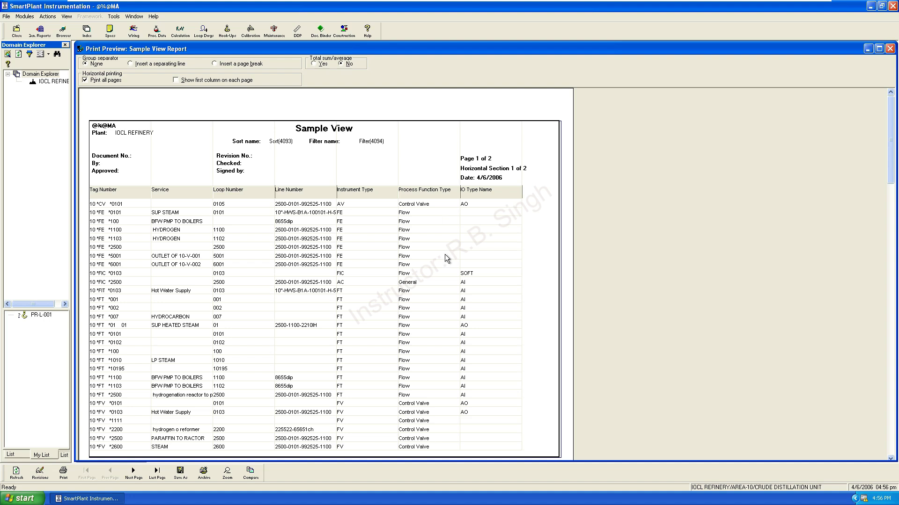
Close the report preview and Sample View, and collapse the Instrument Index Standard Browser and Instrument Index group in Browser Manager.
click(890, 49)
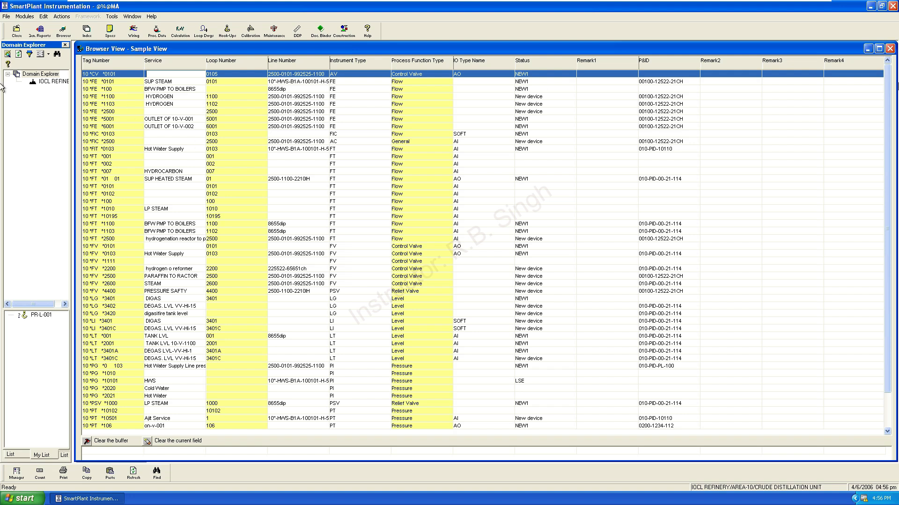
click(889, 48)
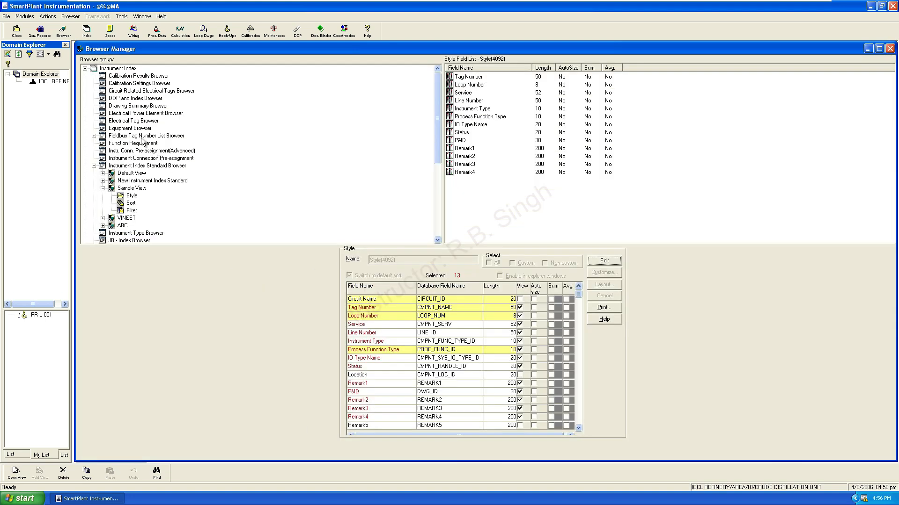
click(95, 165)
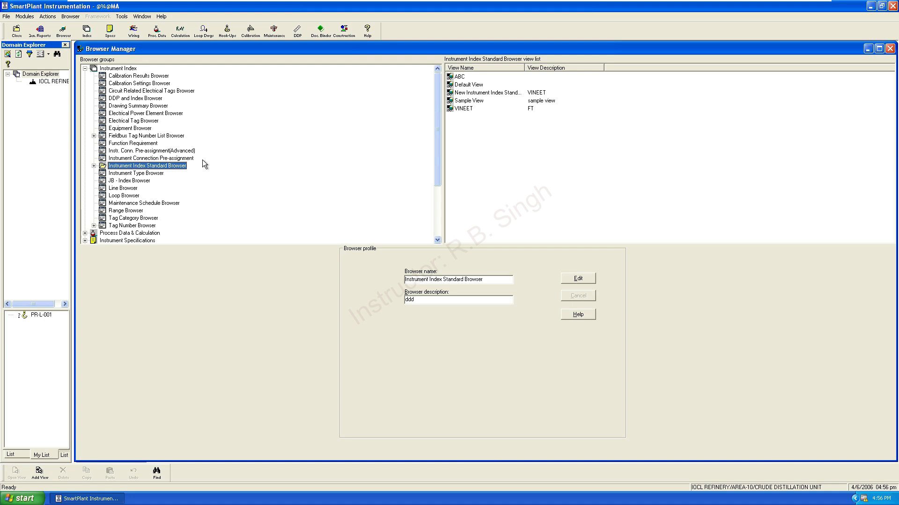
click(85, 68)
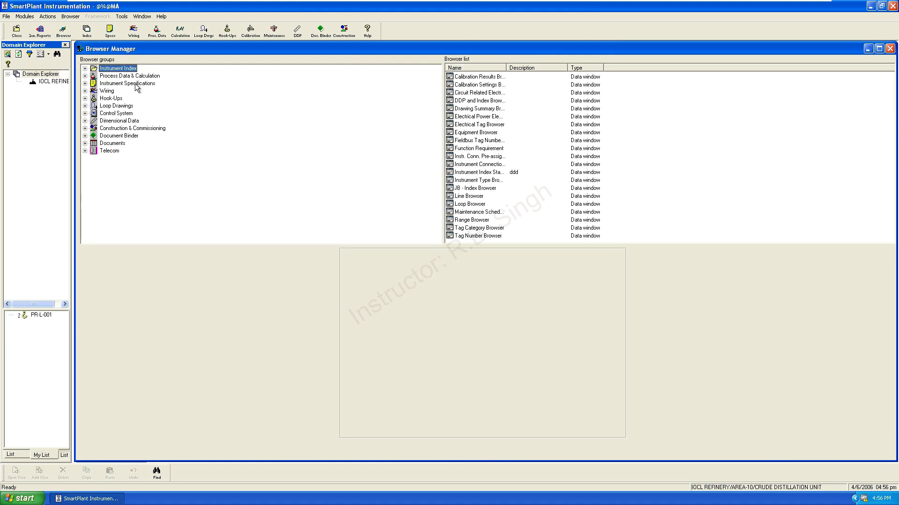